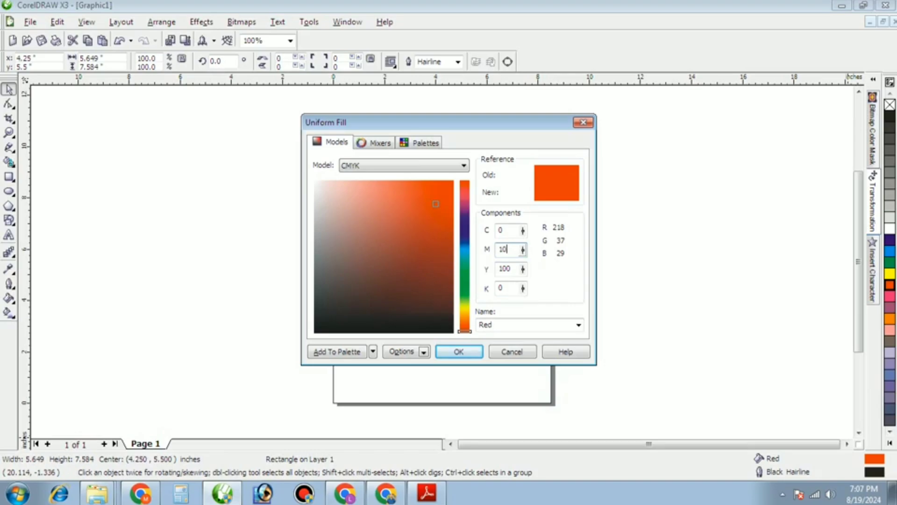
Finish filling the rectangle with pale peach C0 M10 Y10 K0.
key("Tab")
type("10")
key("Return")
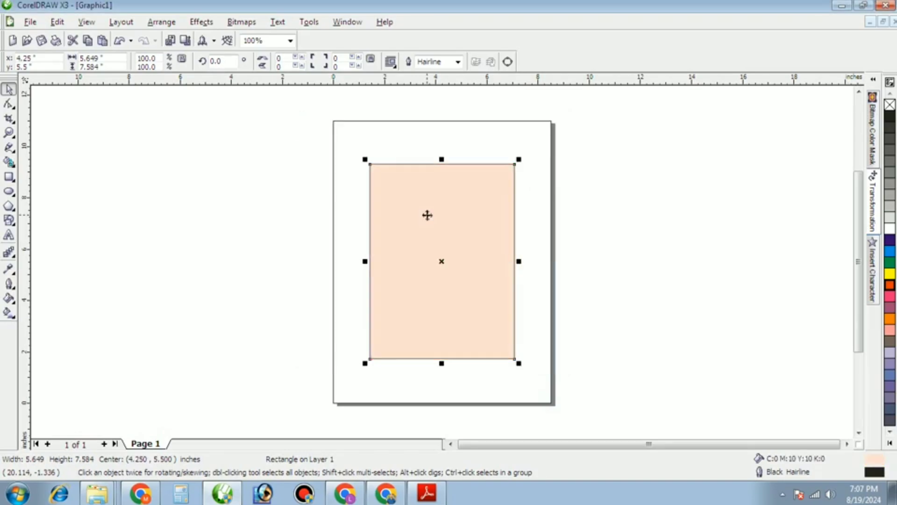
left_click(132, 164)
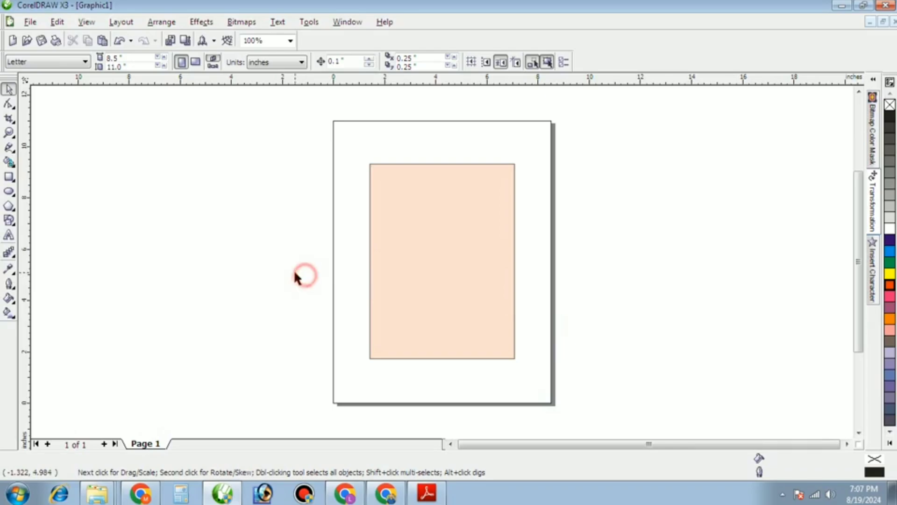
Copy the portrait photo file from the desktop and return to CorelDRAW.
left_click(893, 493)
left_click(407, 340)
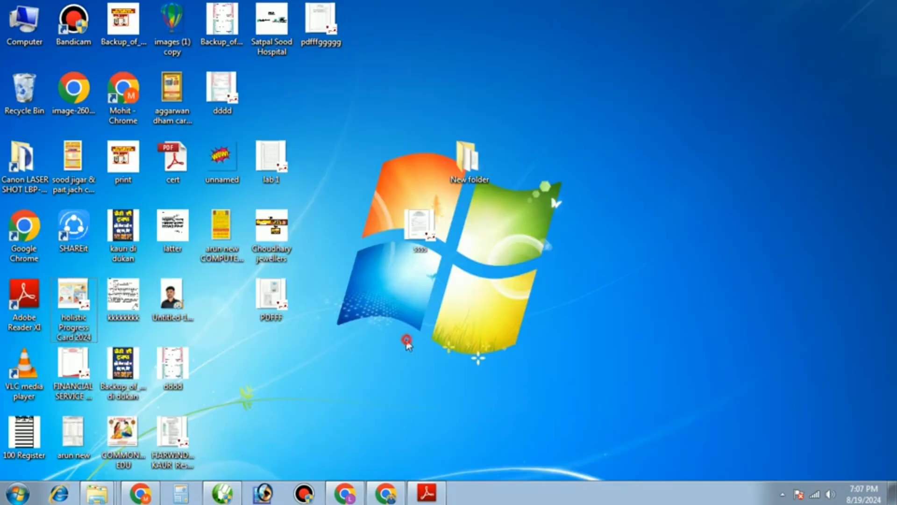
left_click(184, 302)
right_click(185, 301)
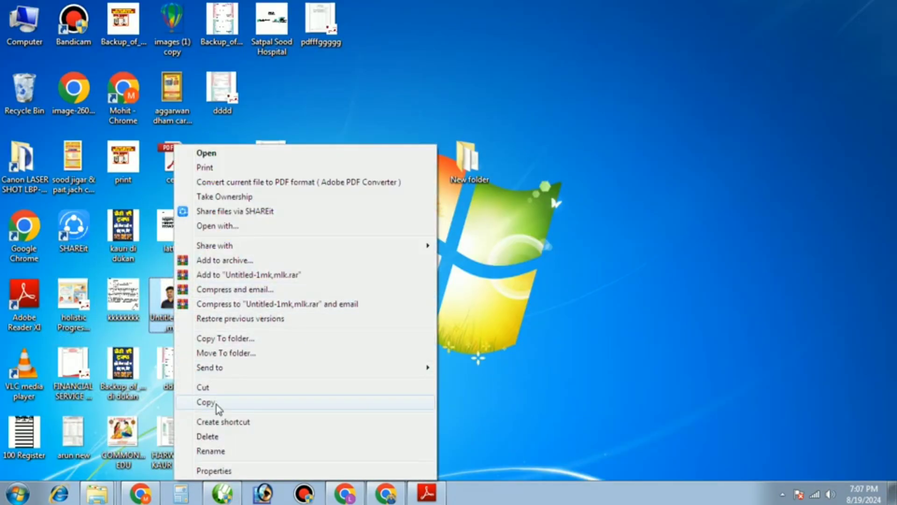
left_click(217, 405)
left_click(224, 491)
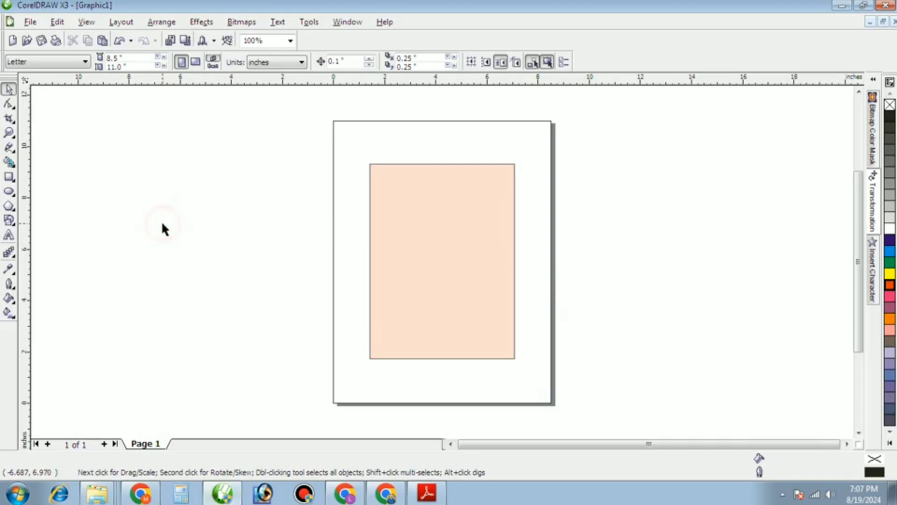
Paste the portrait photo, ungroup it, and place it onto the peach rectangle.
key("ctrl+v")
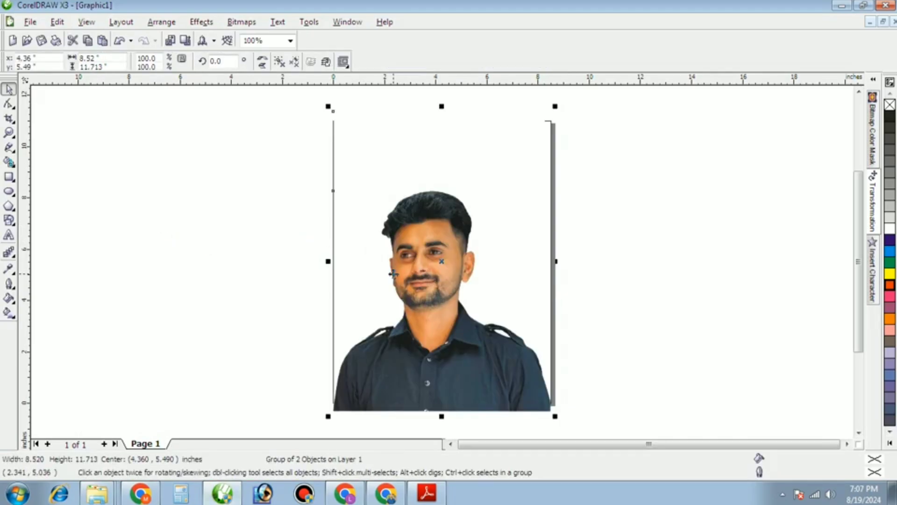
left_click(295, 65)
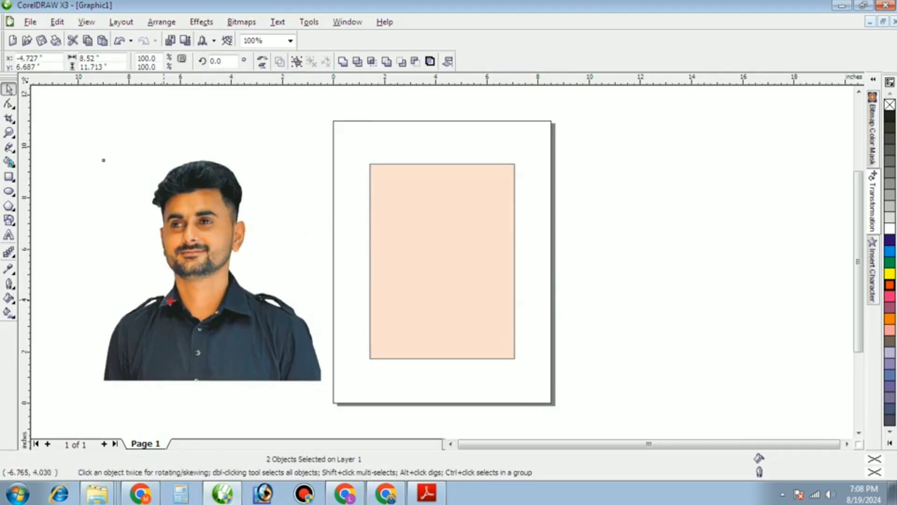
left_click_drag(169, 299, 540, 312)
left_click_drag(576, 236, 430, 256)
left_click(312, 136)
left_click_drag(135, 212, 124, 206)
left_click_drag(533, 409, 471, 303)
Shrink the photo slightly and nudge it into position.
scroll(471, 305, "up", 2)
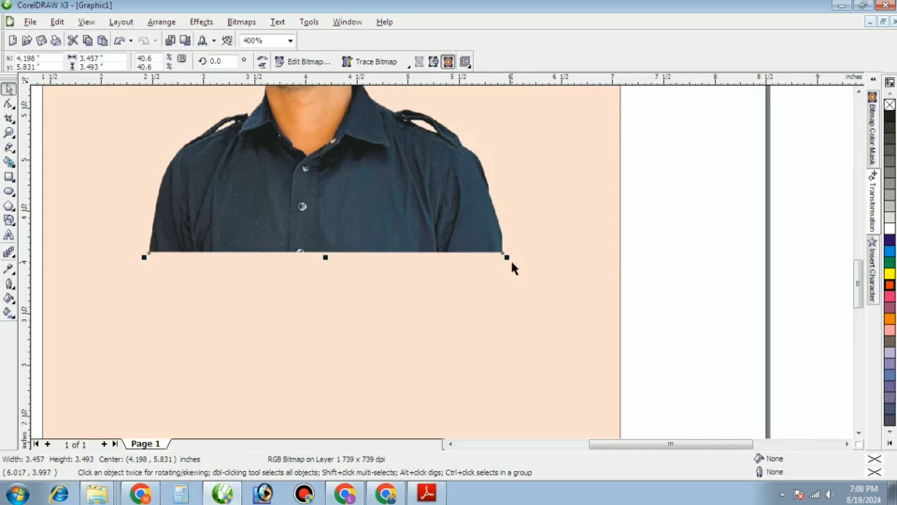
left_click_drag(507, 257, 491, 242)
left_click_drag(391, 193, 392, 218)
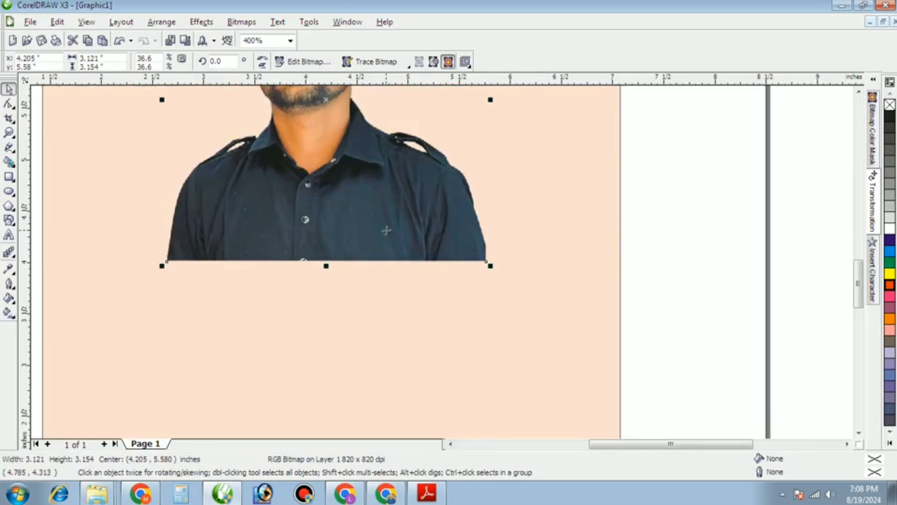
scroll(386, 231, "down", 1)
left_click_drag(441, 261, 440, 267)
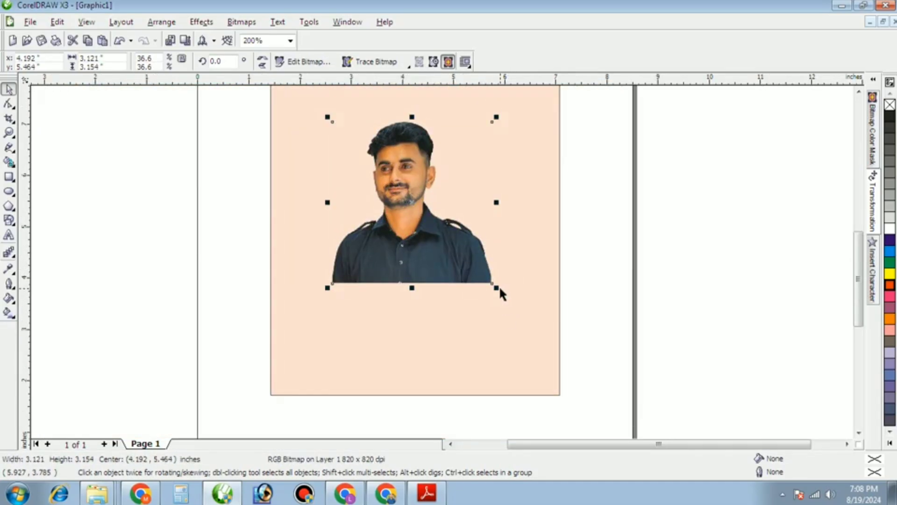
Shrink the peach rectangle from its corner to frame the photo.
left_click_drag(500, 291, 506, 292)
key("ctrl+z")
left_click(628, 287)
left_click(482, 326)
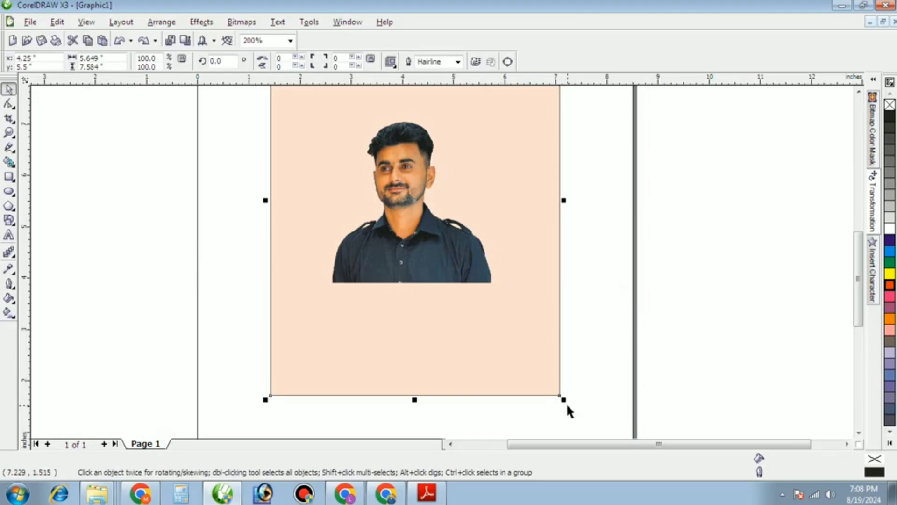
left_click_drag(562, 397, 532, 361)
left_click(653, 337)
scroll(444, 260, "down", 1)
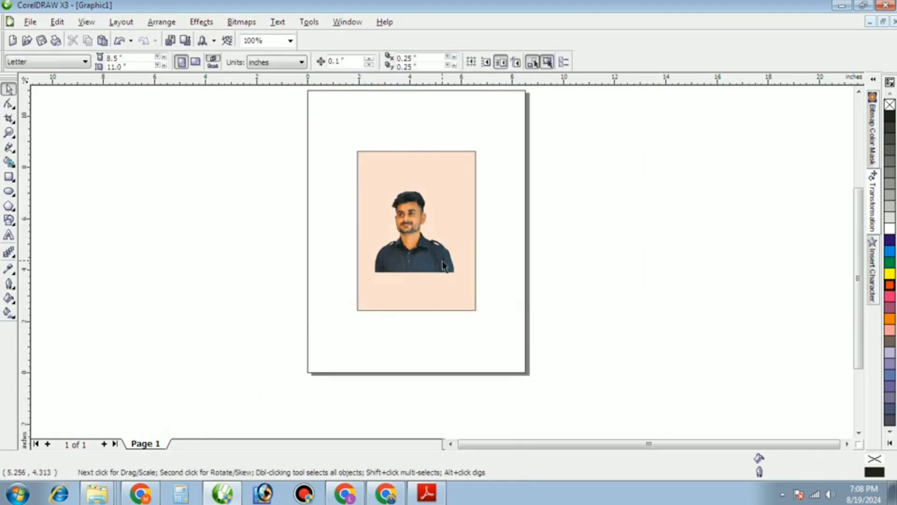
scroll(422, 270, "up", 1)
Nudge the photo slightly, then search Google Images for 'dripping effect'.
left_click_drag(421, 266, 430, 264)
type("dr")
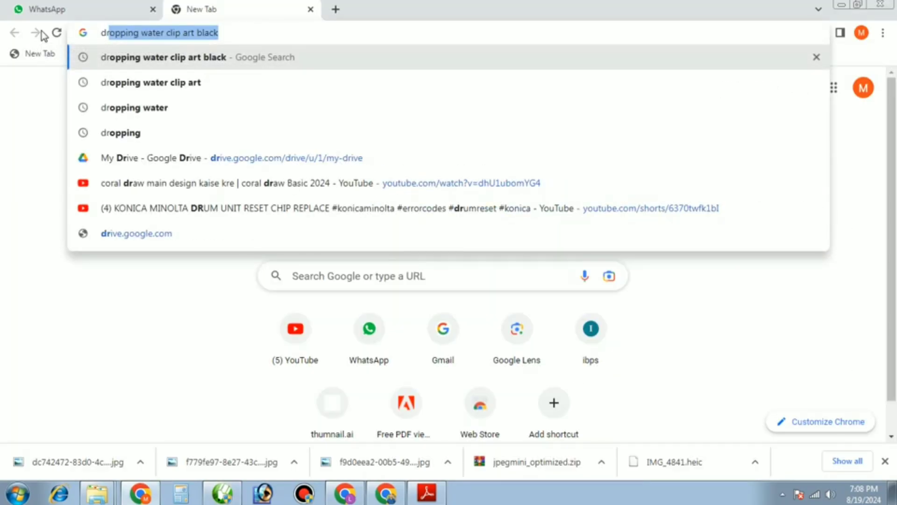
type("ipping")
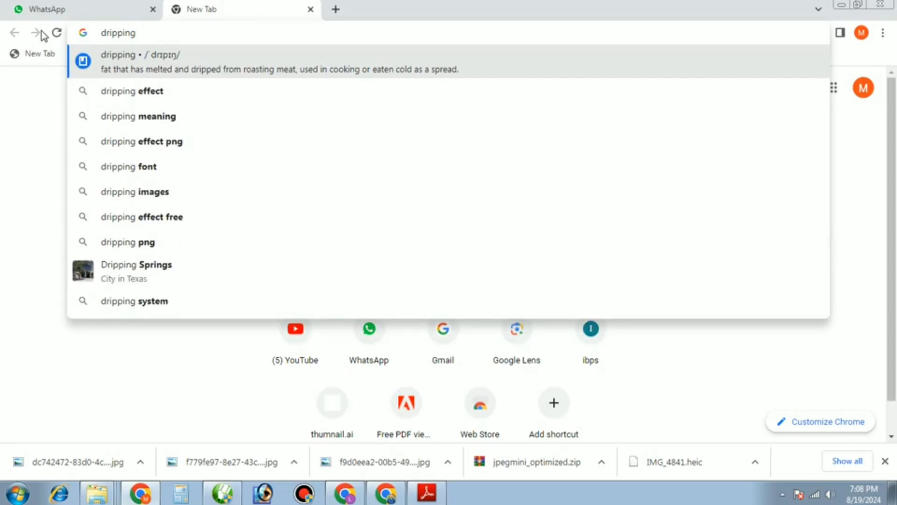
key("Down")
key("Return")
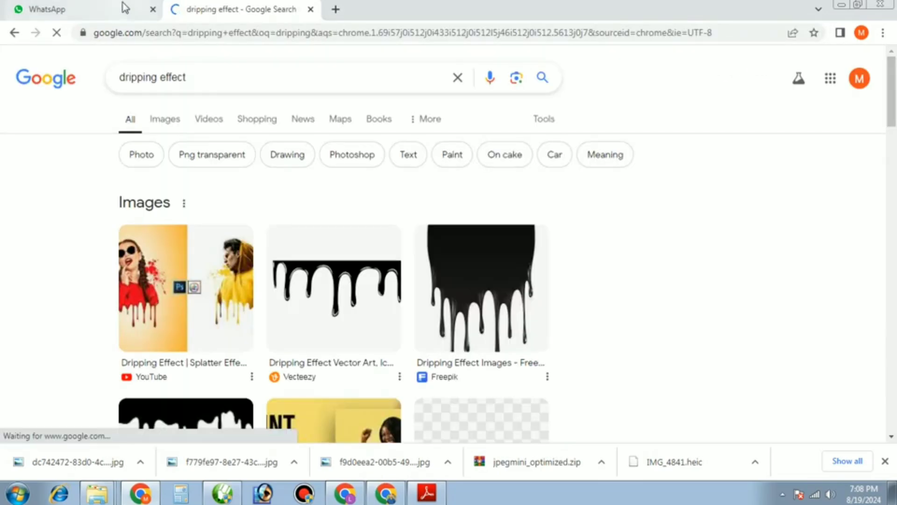
left_click(162, 127)
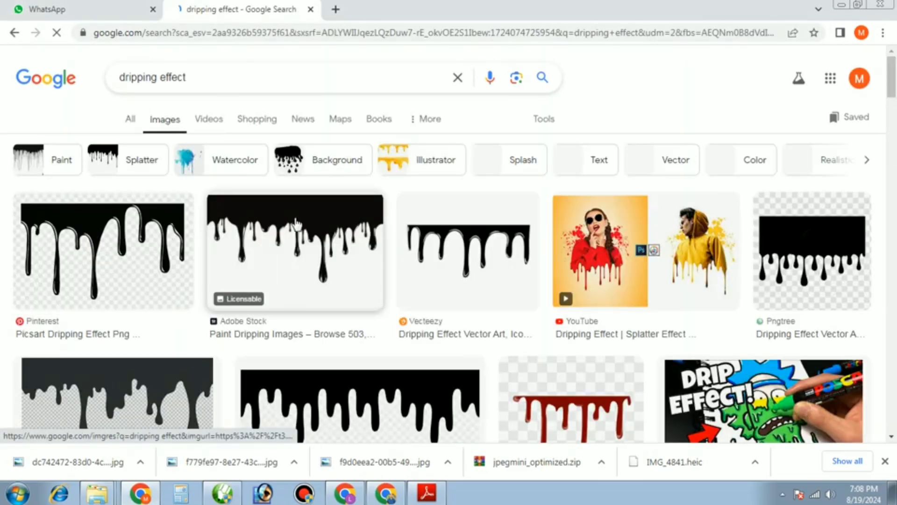
scroll(306, 305, "down", 4)
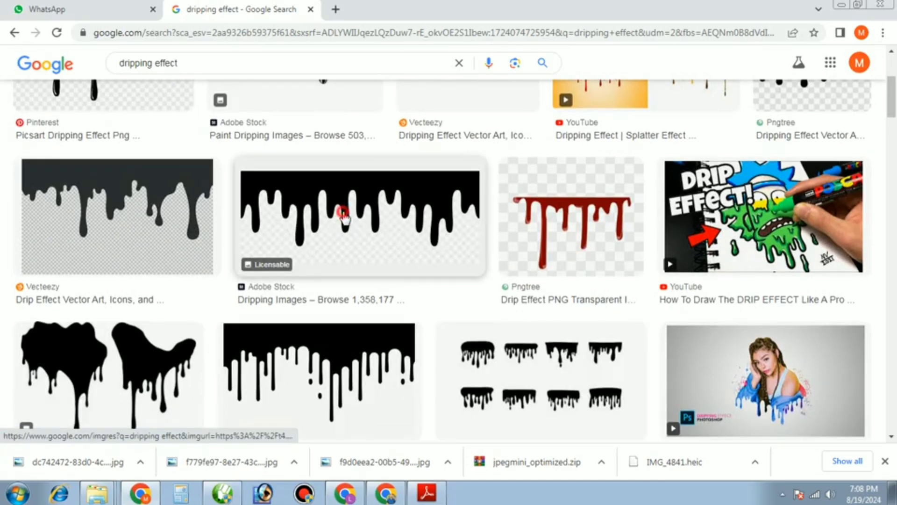
Save the Adobe Stock dripping-paint image to Downloads.
left_click(343, 216)
scroll(734, 193, "down", 2)
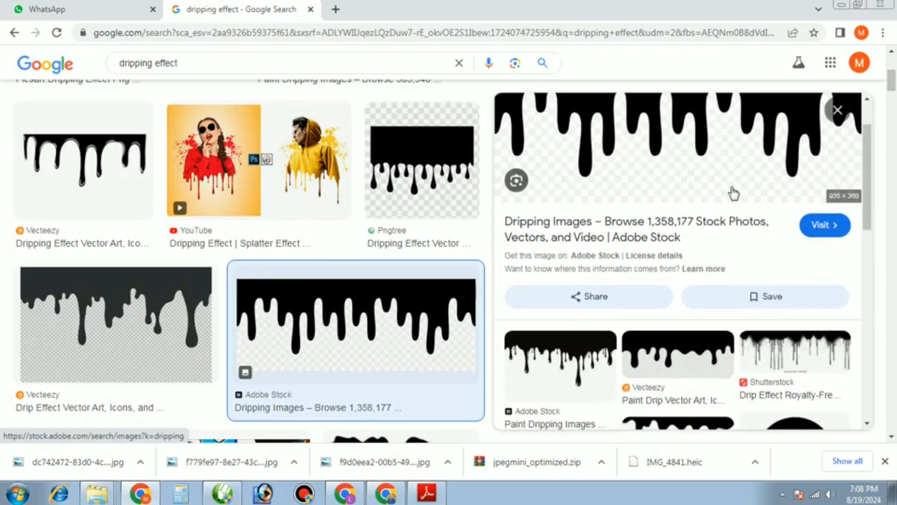
scroll(720, 182, "down", 1)
scroll(705, 172, "up", 3)
right_click(698, 166)
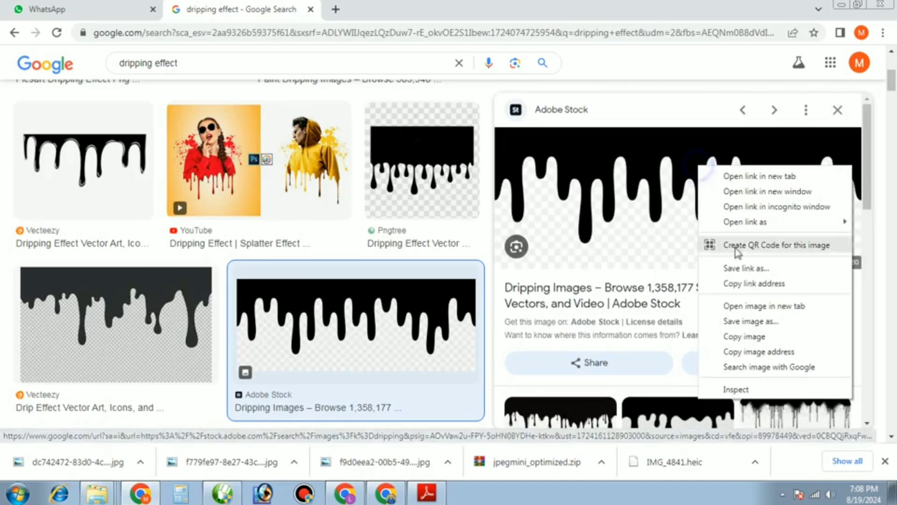
left_click(750, 323)
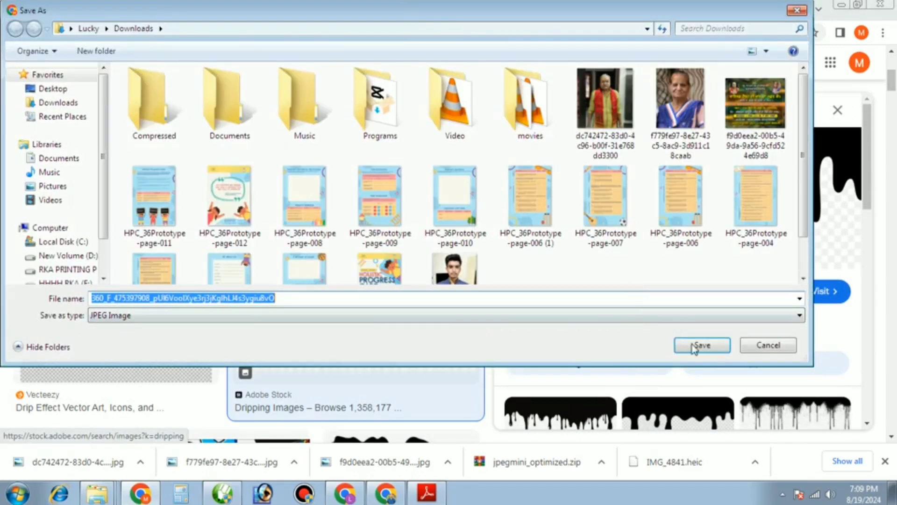
left_click(696, 348)
Open the downloaded drip image and copy it for pasting.
left_click(131, 463)
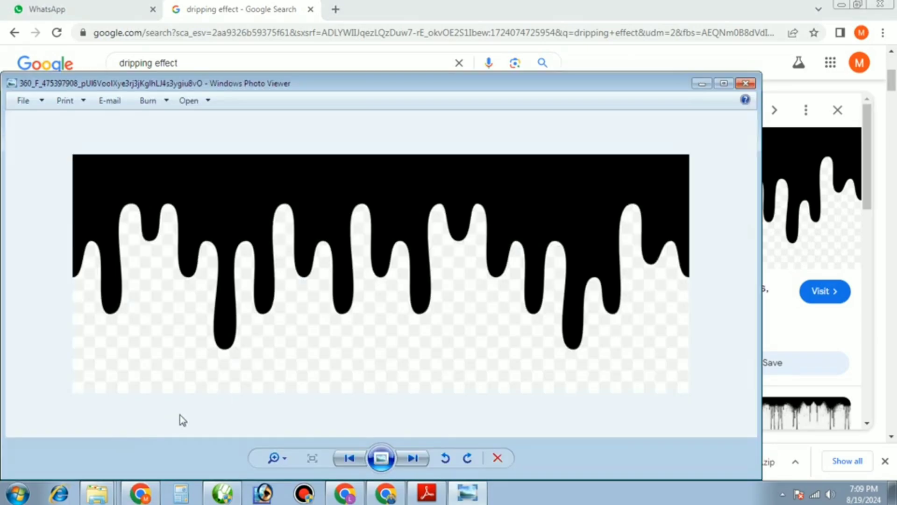
scroll(235, 261, "up", 2)
scroll(248, 266, "down", 2)
right_click(246, 243)
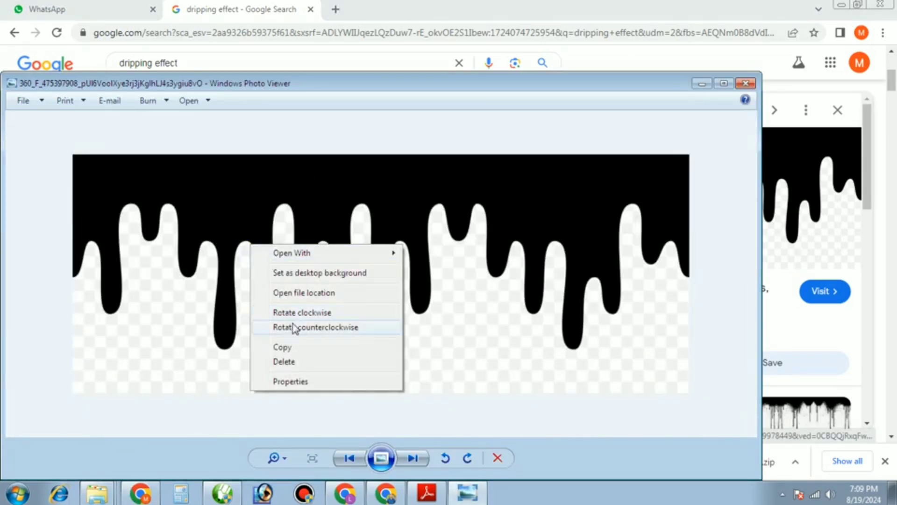
left_click(282, 345)
left_click(229, 490)
Paste the drip image and move it off the page to the left.
left_click(166, 243)
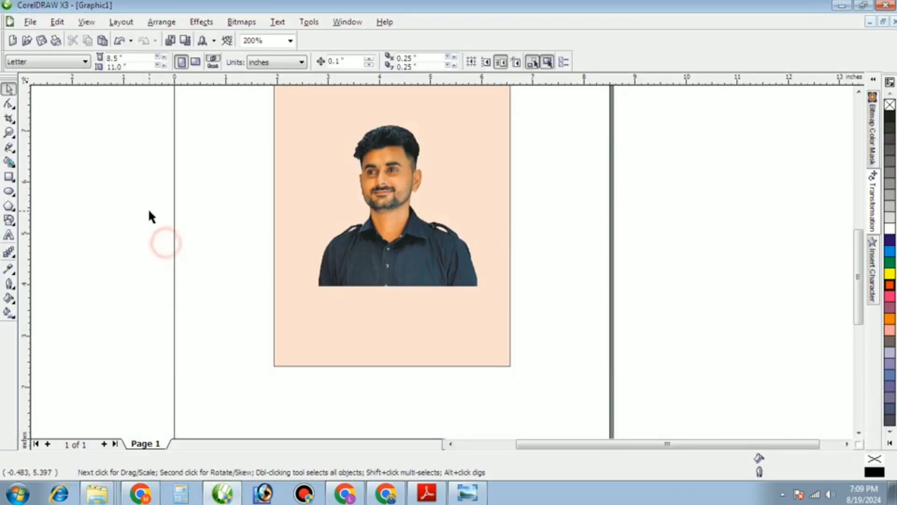
key("ctrl+v")
left_click_drag(376, 211, 123, 269)
scroll(167, 271, "up", 3)
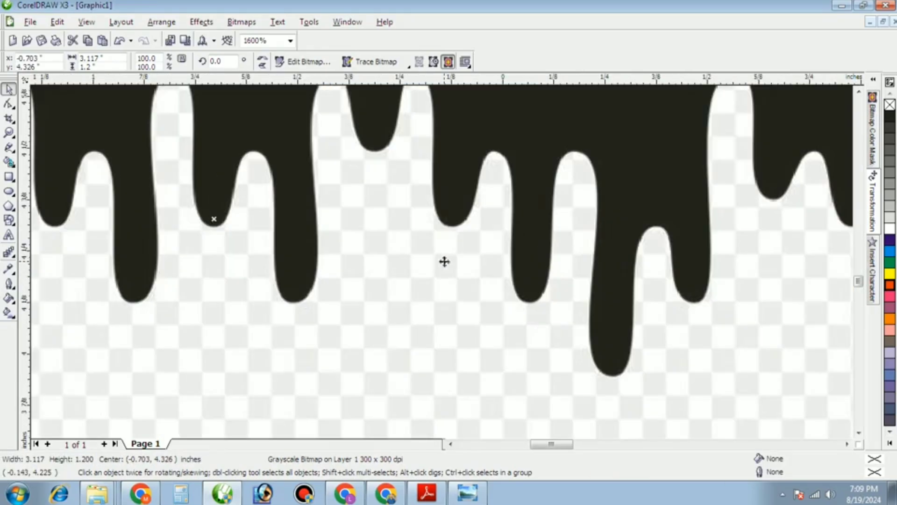
scroll(369, 139, "down", 3)
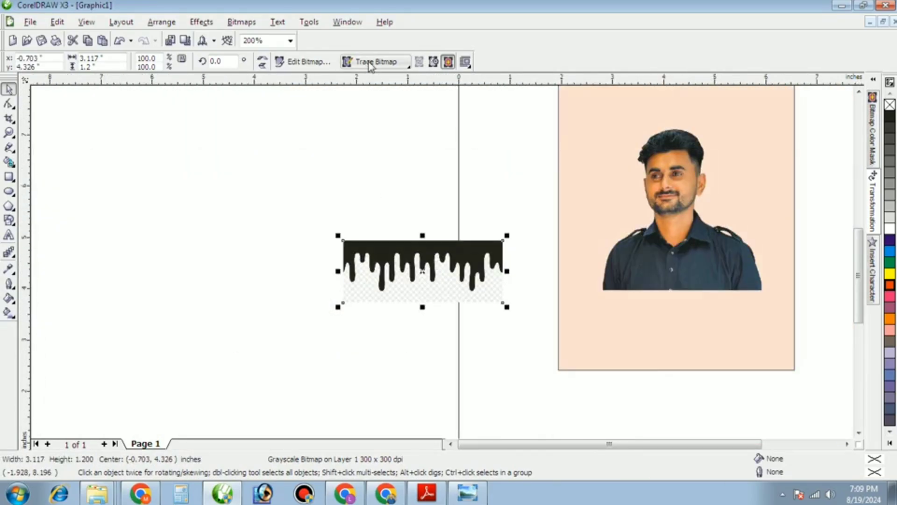
Convert the drip image to 1-bit black and white with Line Art and set it beside the portrait.
left_click(241, 22)
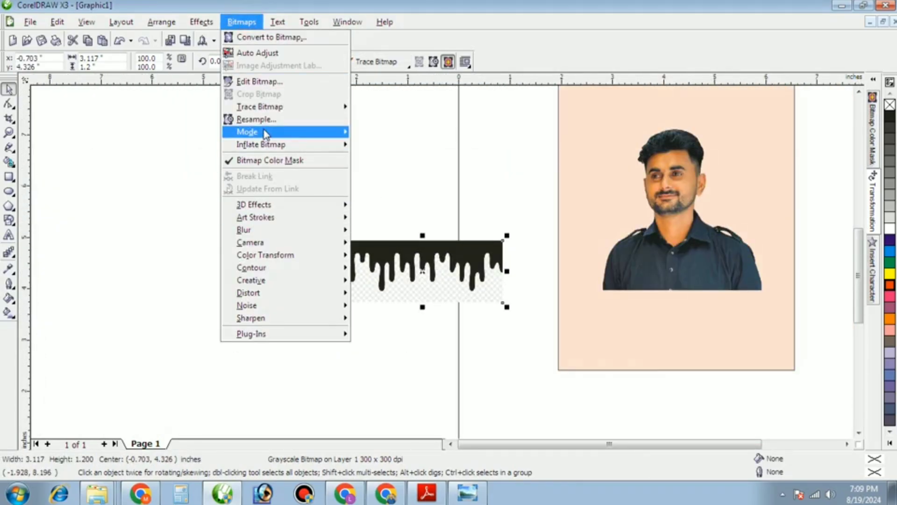
mouse_move(253, 132)
left_click(400, 135)
left_click(456, 274)
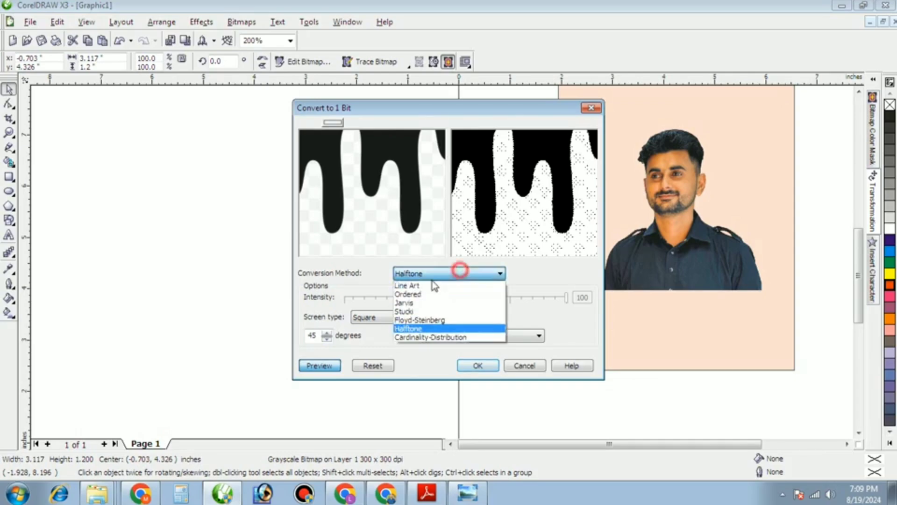
left_click(472, 282)
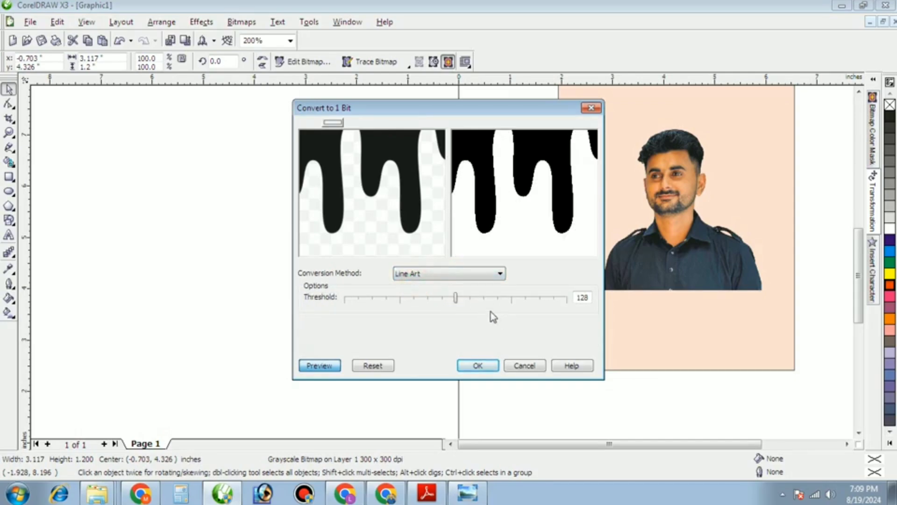
left_click(477, 368)
scroll(508, 293, "up", 1)
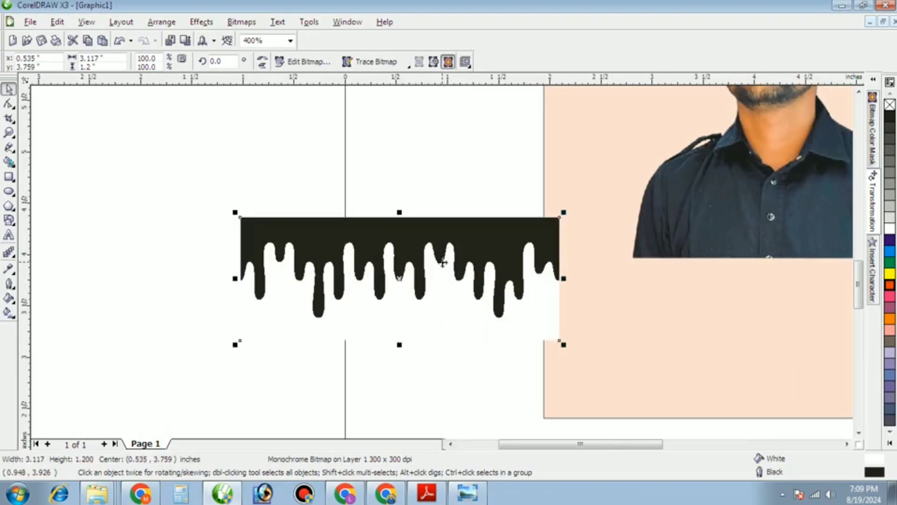
left_click_drag(403, 249, 488, 274)
Trace the drip bitmap using Trace Bitmap's High Quality Image option.
left_click(369, 62)
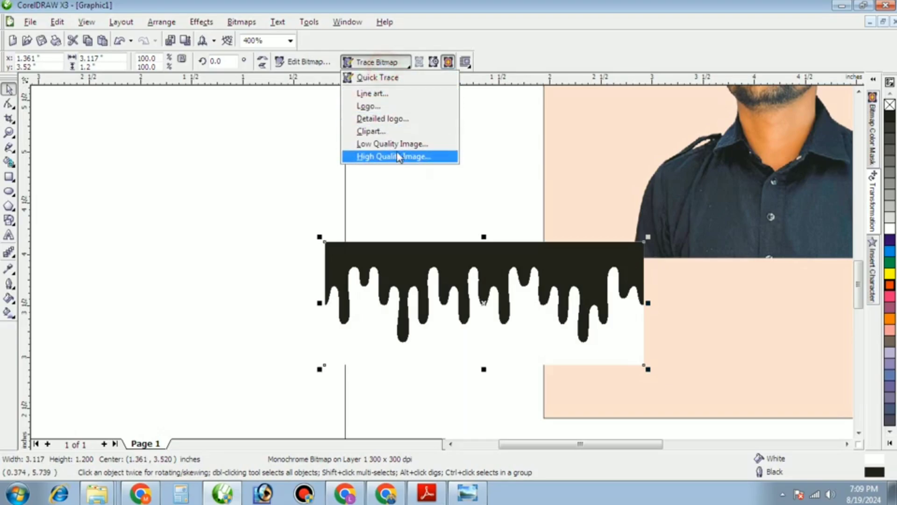
left_click(398, 157)
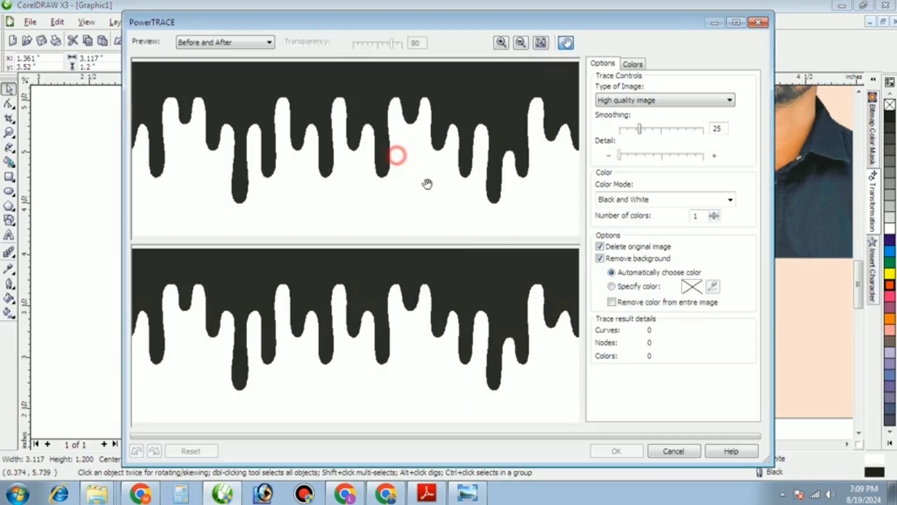
left_click(630, 453)
Lay the traced drips along the shirt's bottom edge, enlarging them to about 101%.
mouse_move(410, 272)
left_mouse_down()
mouse_move(730, 243)
mouse_move(714, 252)
left_mouse_up()
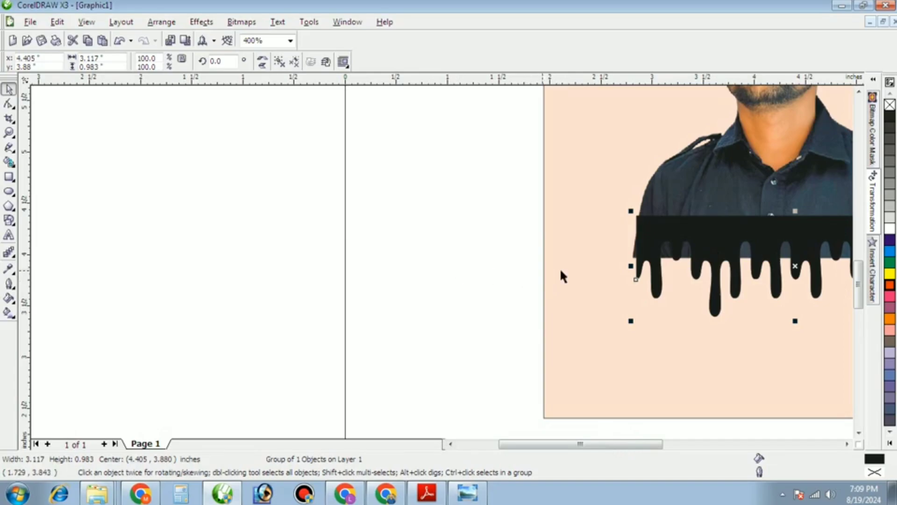
scroll(742, 252, "up", 1)
left_click_drag(457, 229, 443, 264)
scroll(419, 256, "down", 1)
scroll(627, 285, "up", 1)
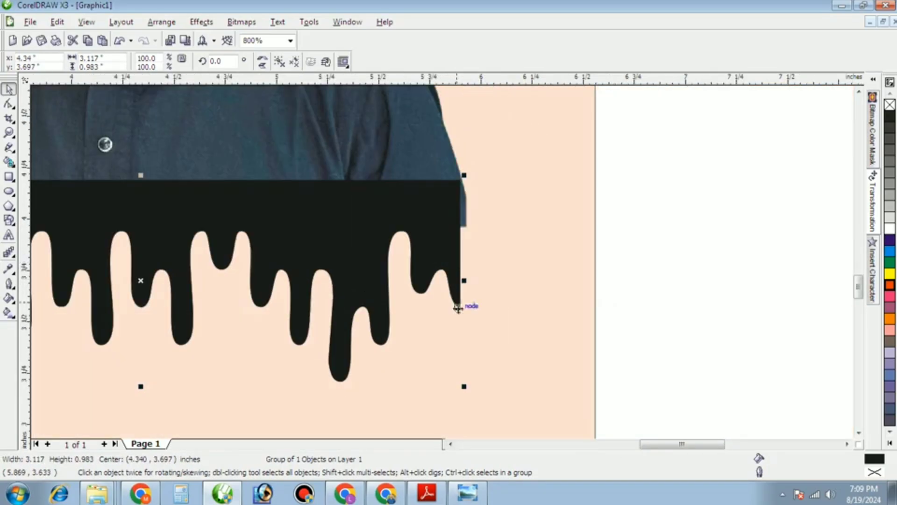
left_click_drag(464, 387, 473, 391)
scroll(443, 271, "down", 2)
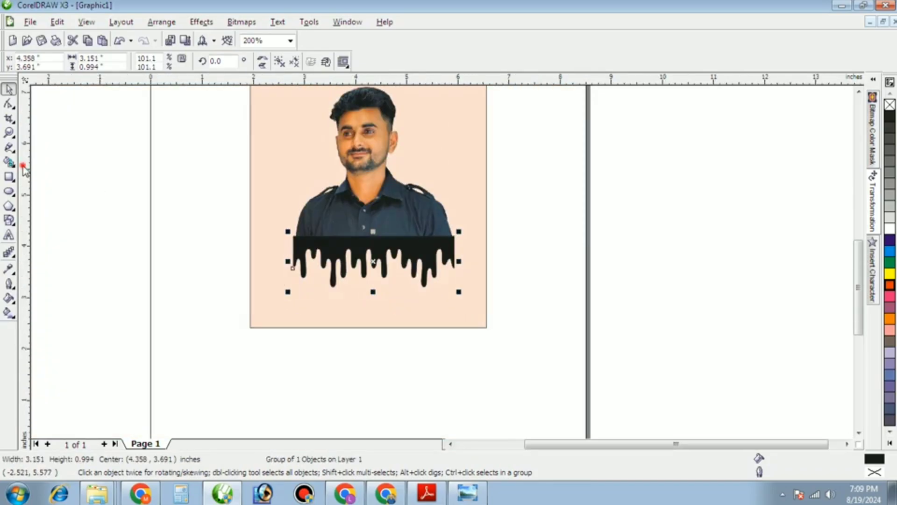
Sample a colour from the drip shape with the Eyedropper.
left_click(140, 176)
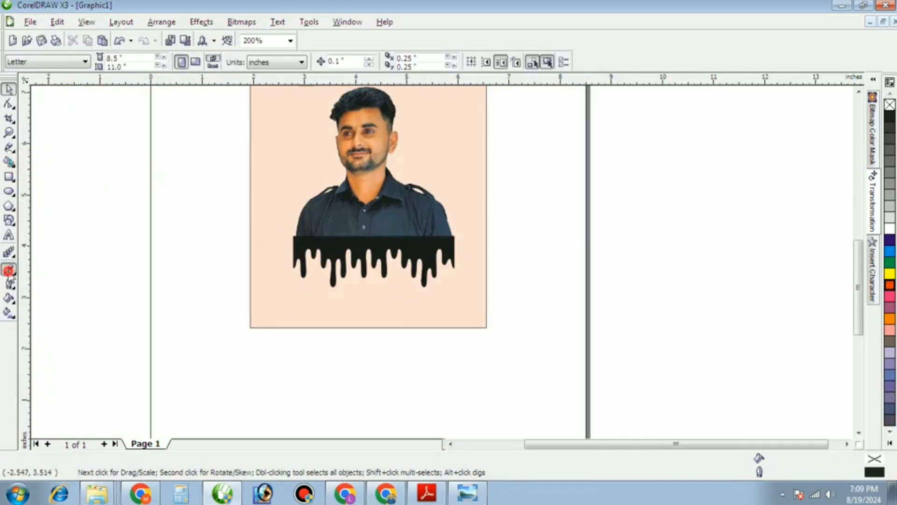
left_click(8, 270)
scroll(339, 253, "up", 2)
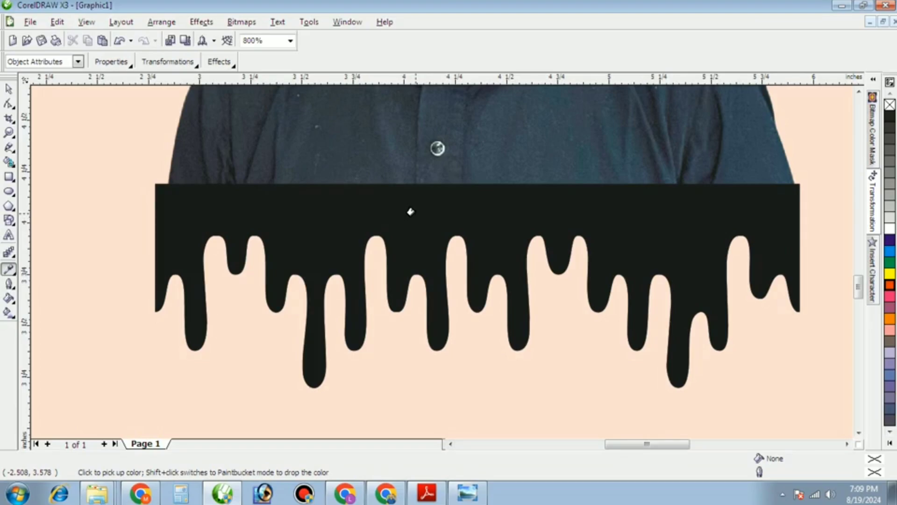
left_click(415, 213)
scroll(350, 179, "down", 2)
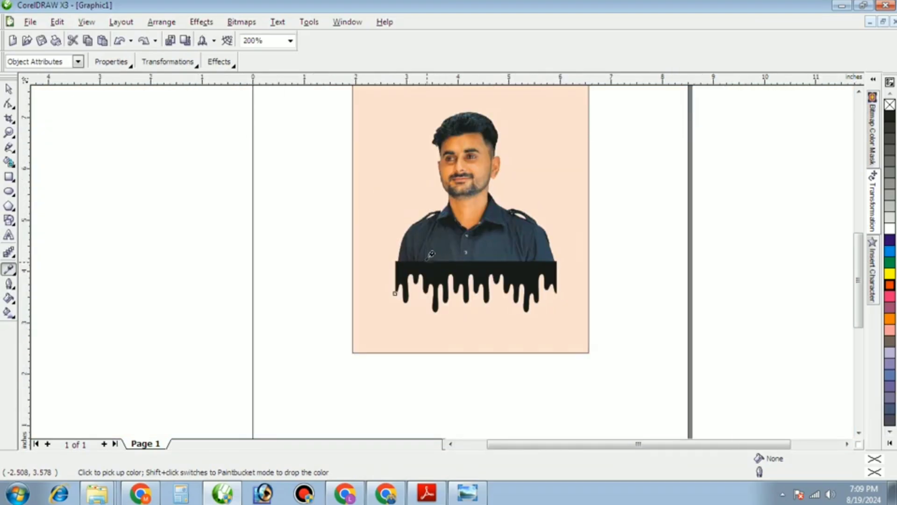
Mirror the drips horizontally and vertically, move them up over the shirt, and narrow them.
left_click(7, 87)
scroll(444, 266, "up", 1)
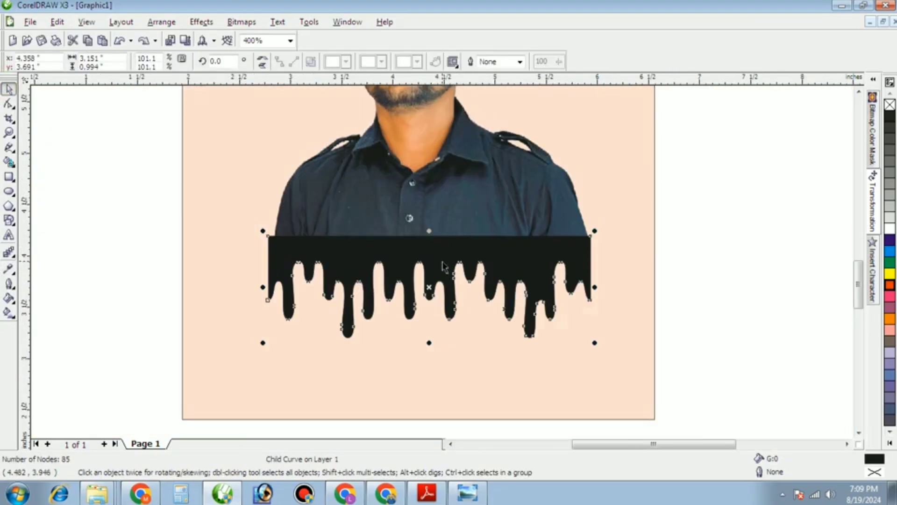
left_click(262, 59)
left_click(263, 66)
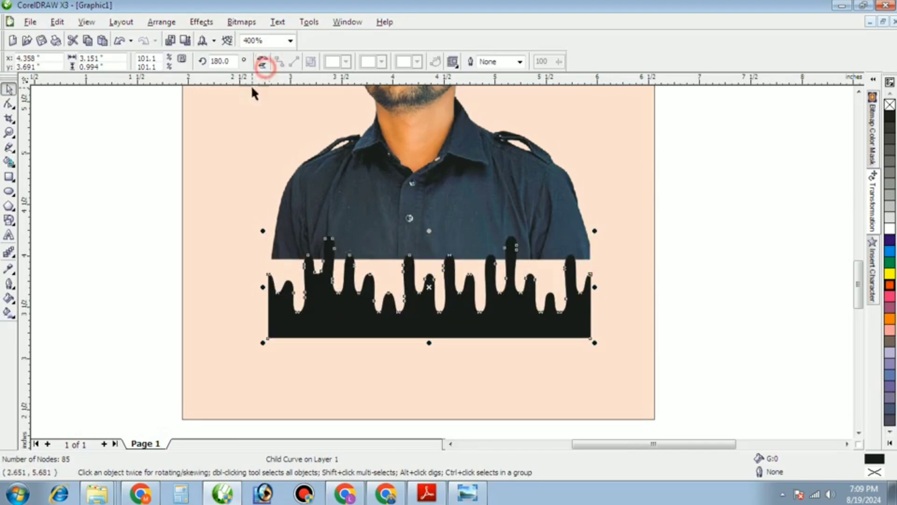
left_click(85, 189)
left_click_drag(379, 315, 381, 260)
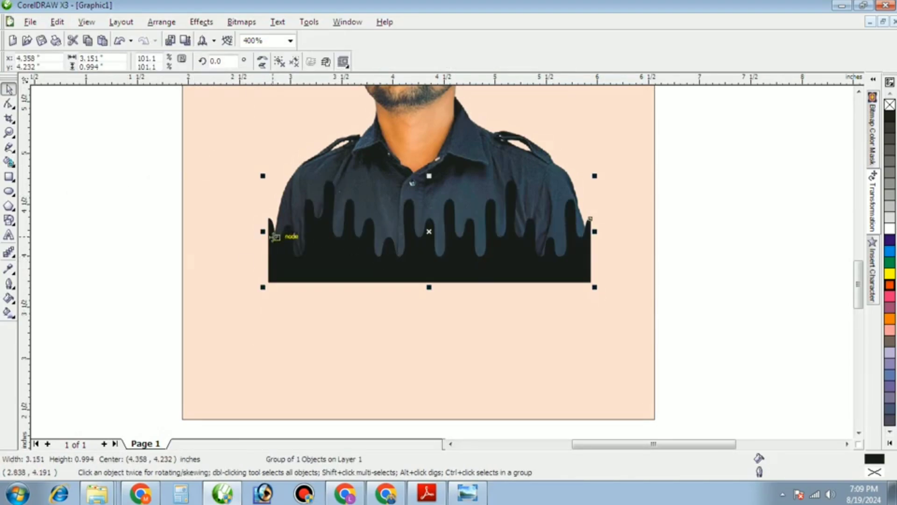
scroll(278, 238, "up", 1)
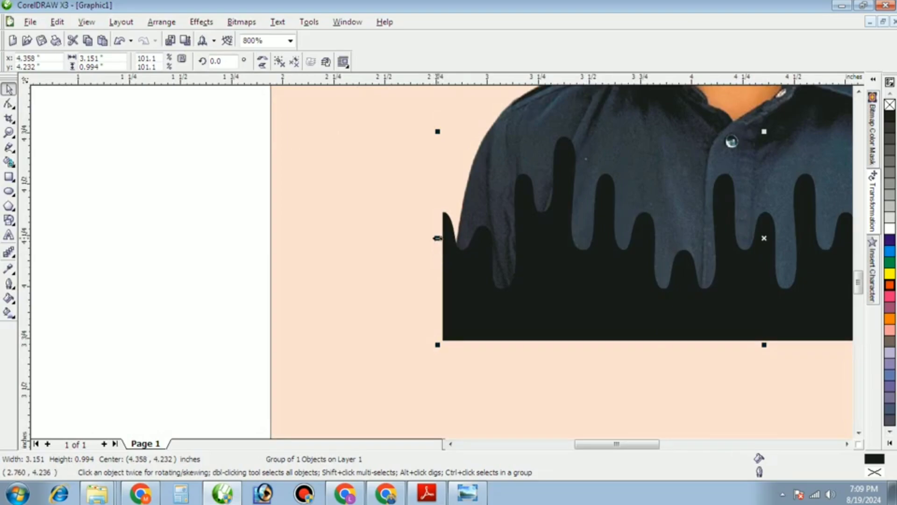
mouse_move(437, 238)
left_mouse_down()
mouse_move(450, 236)
mouse_move(441, 238)
left_mouse_up()
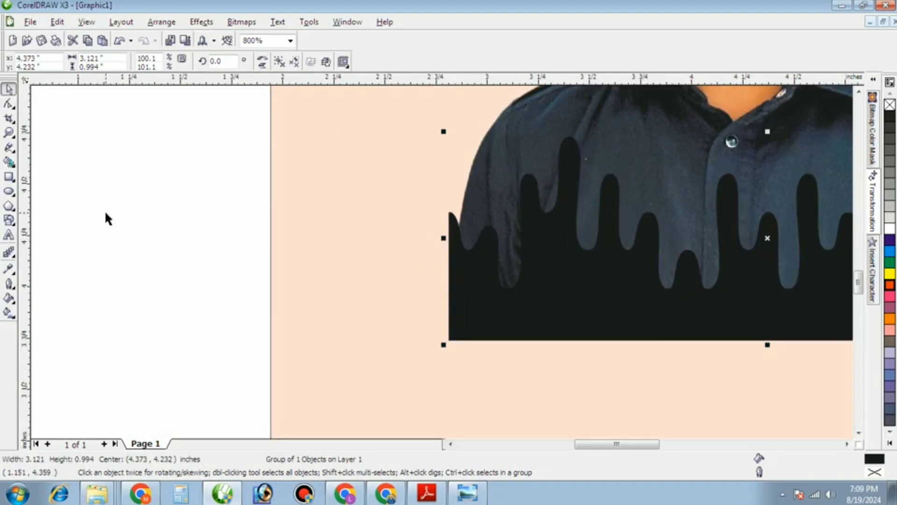
Fill the drips with the peach background colour and remove their outline.
left_click(9, 269)
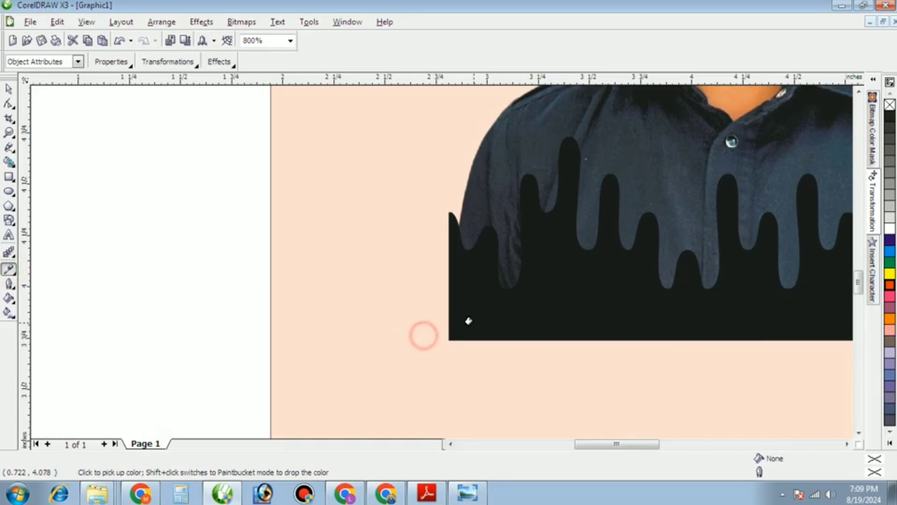
left_click(474, 321, "shift")
scroll(452, 256, "down", 2)
scroll(549, 246, "up", 2)
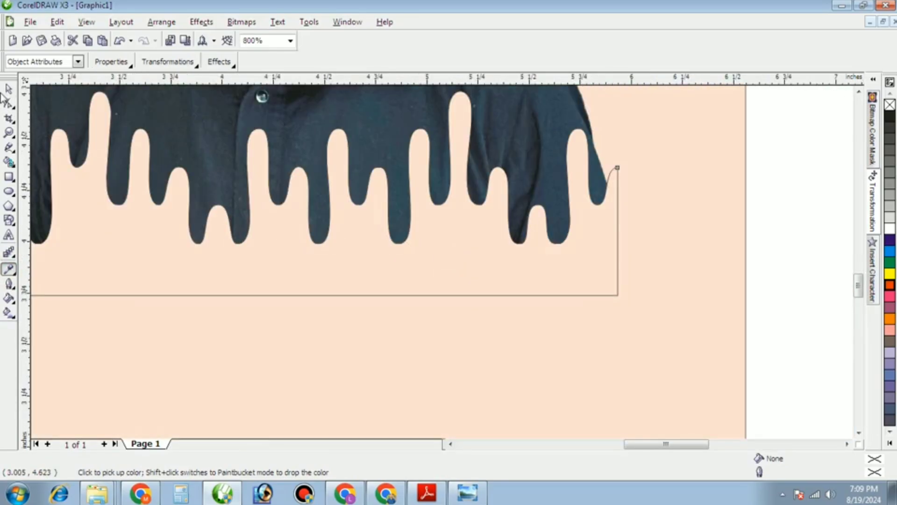
left_click(8, 89)
left_click(889, 105)
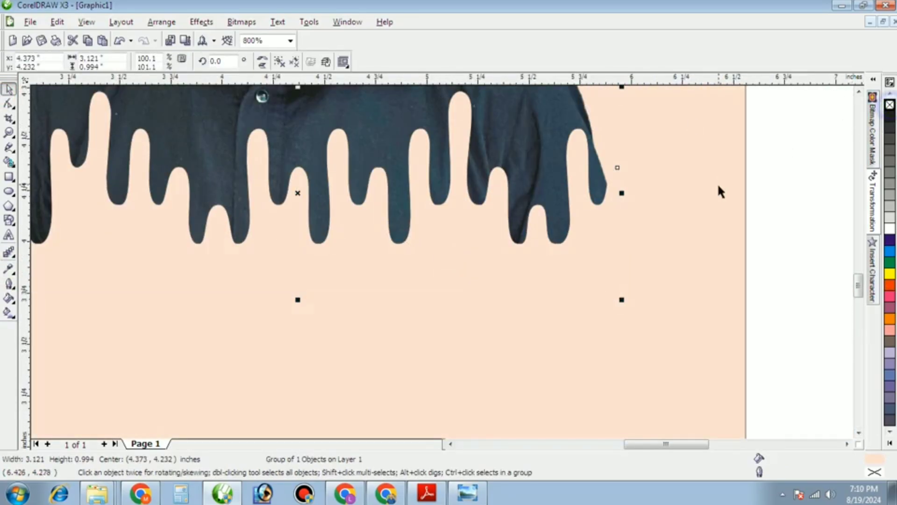
scroll(477, 299, "down", 3)
left_click(481, 296)
scroll(443, 267, "up", 1)
Select the portrait and drip shape together and move them slightly upward.
scroll(442, 267, "up", 1)
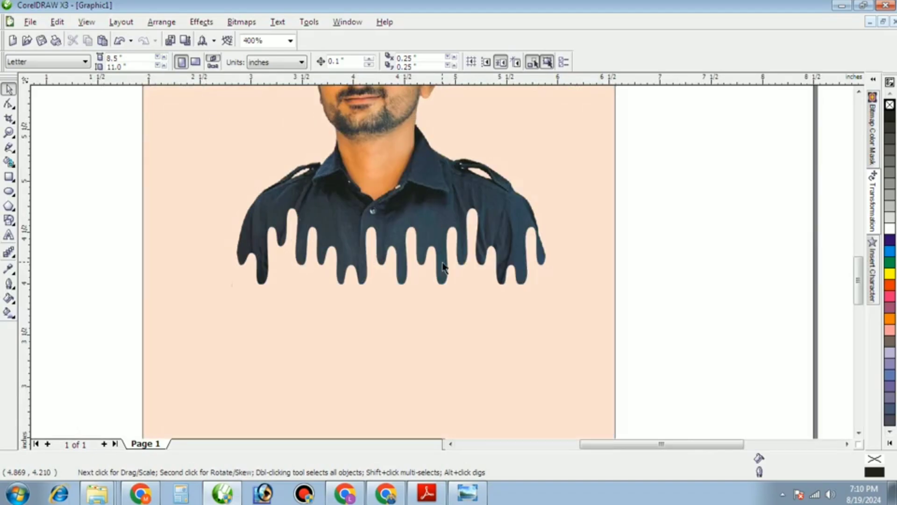
left_click(416, 268, "ctrl")
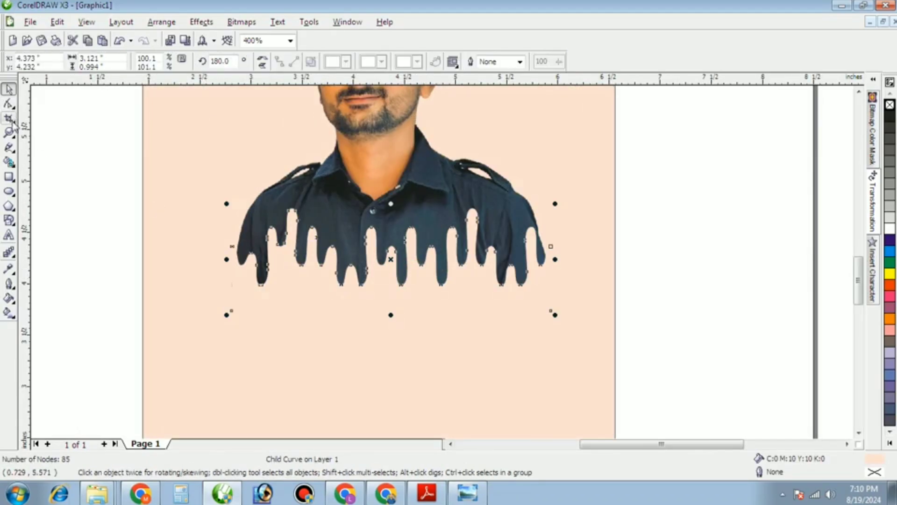
scroll(337, 297, "down", 1)
left_click(237, 197)
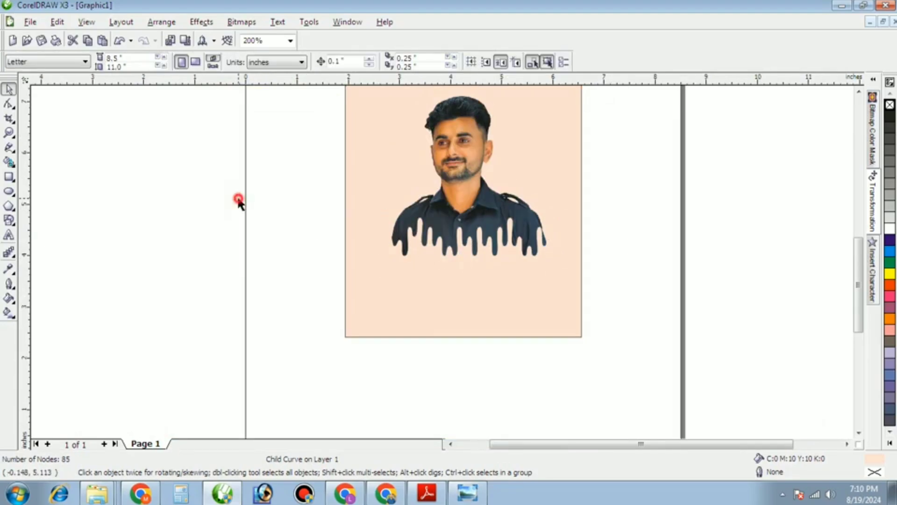
scroll(383, 183, "down", 1)
left_click_drag(369, 187, 533, 306)
scroll(488, 249, "up", 1)
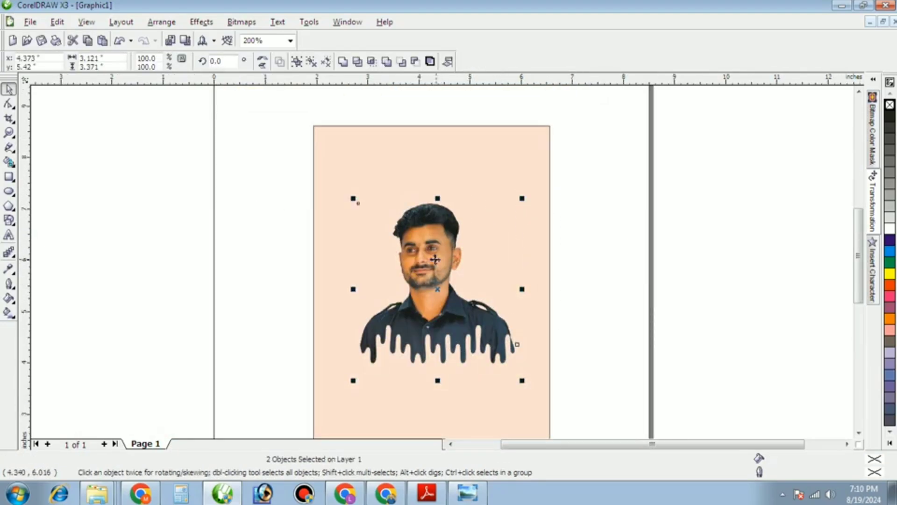
left_click_drag(432, 259, 432, 246)
left_click(221, 247)
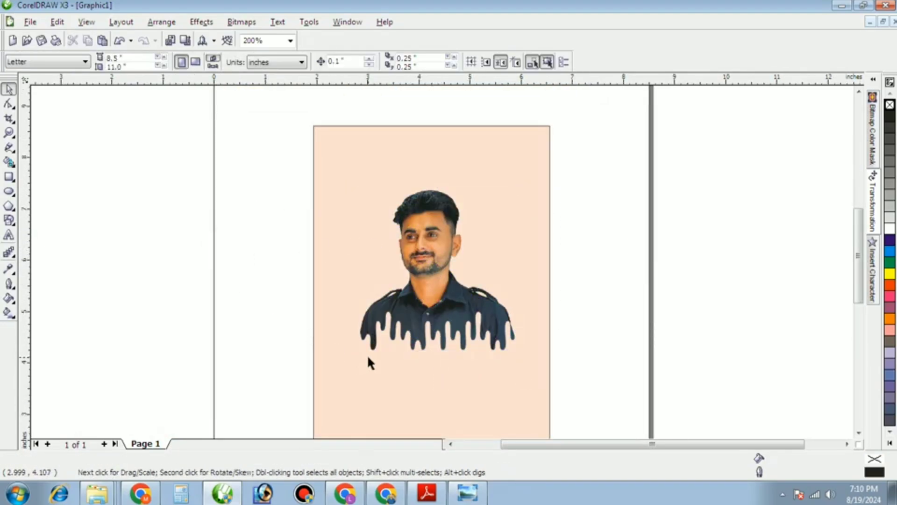
Try a red fill on the drip curve, then undo it to keep the drips peach.
left_click(394, 351, "ctrl")
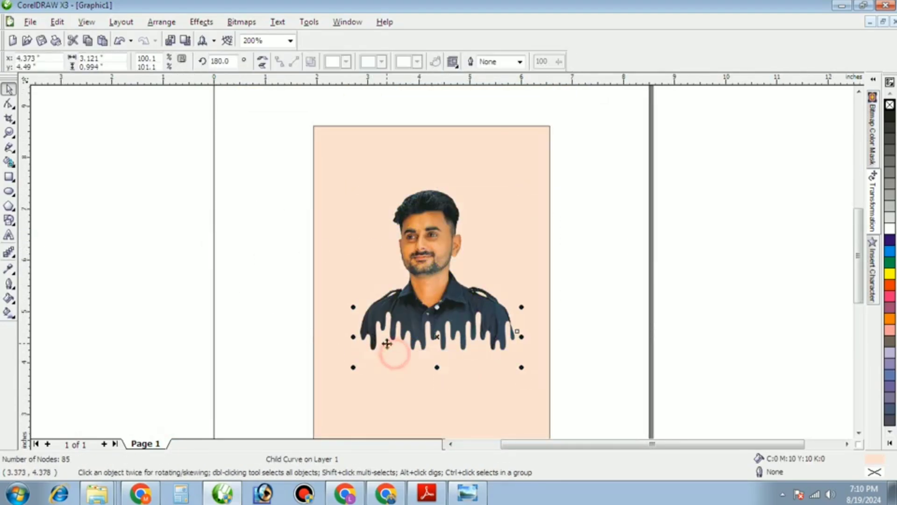
left_click(890, 285)
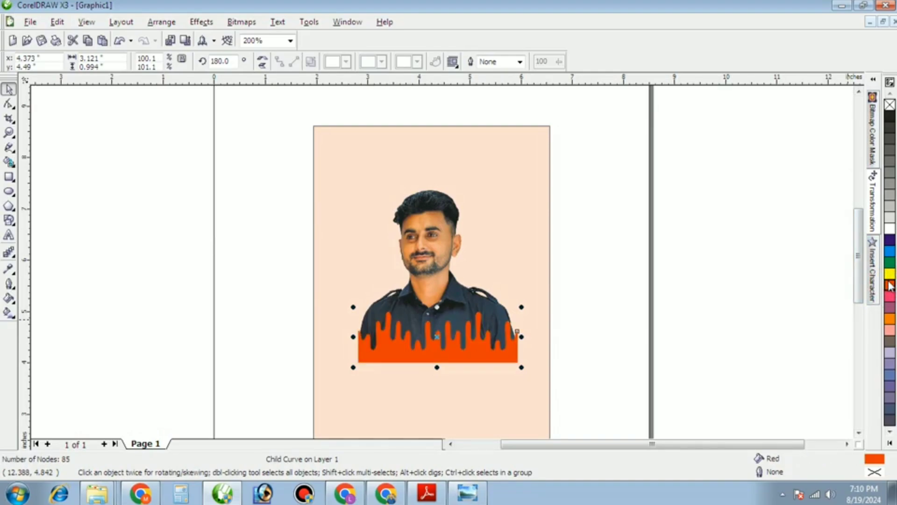
key("ctrl+z")
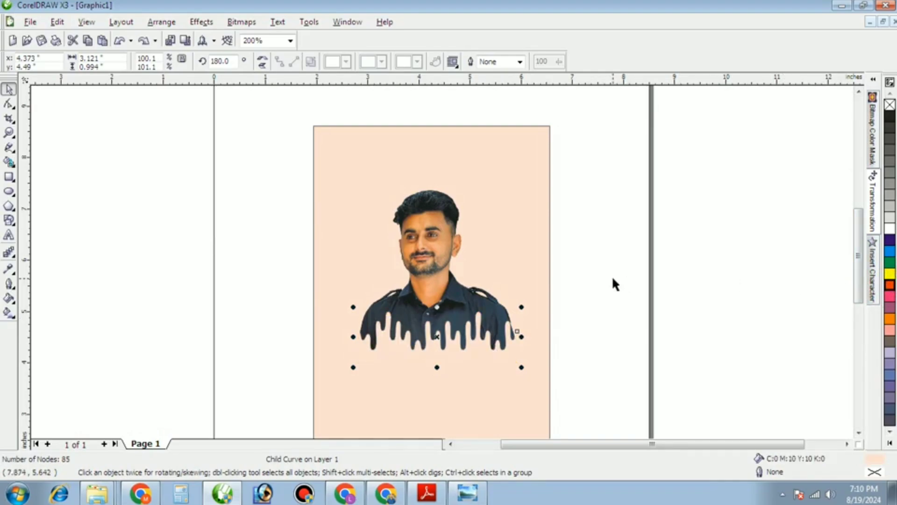
left_click(489, 250)
left_click(665, 248)
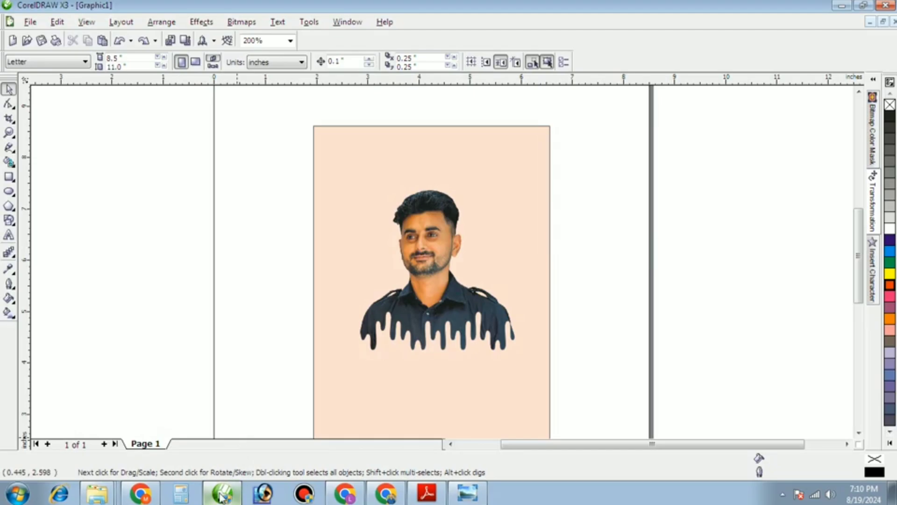
Save the previewed splatter image to Downloads.
left_click(140, 494)
right_click(658, 171)
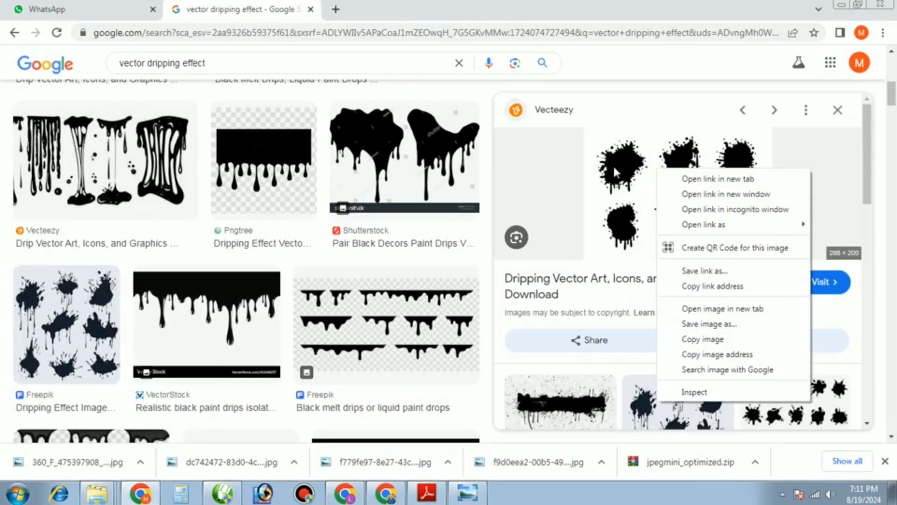
left_click(695, 323)
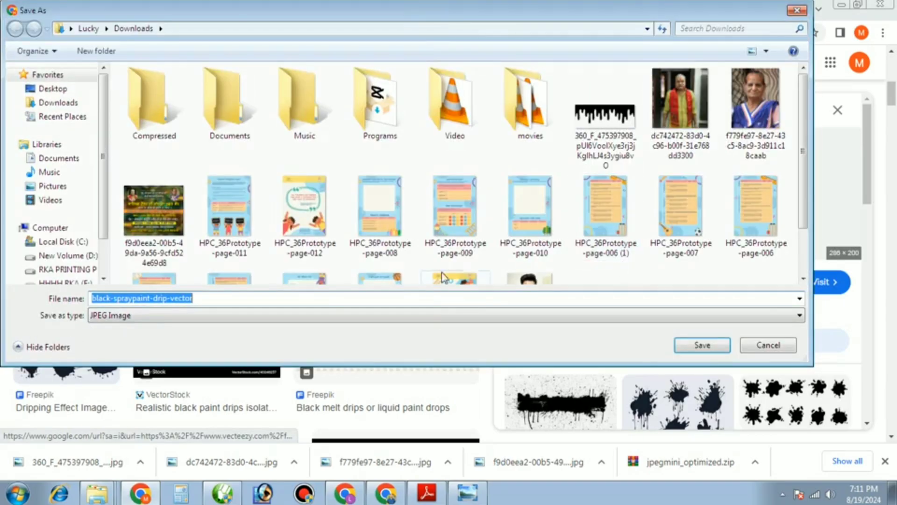
left_click(685, 340)
Save the Vecteezy black paint splashes image and show it in its Downloads folder.
scroll(706, 302, "down", 5)
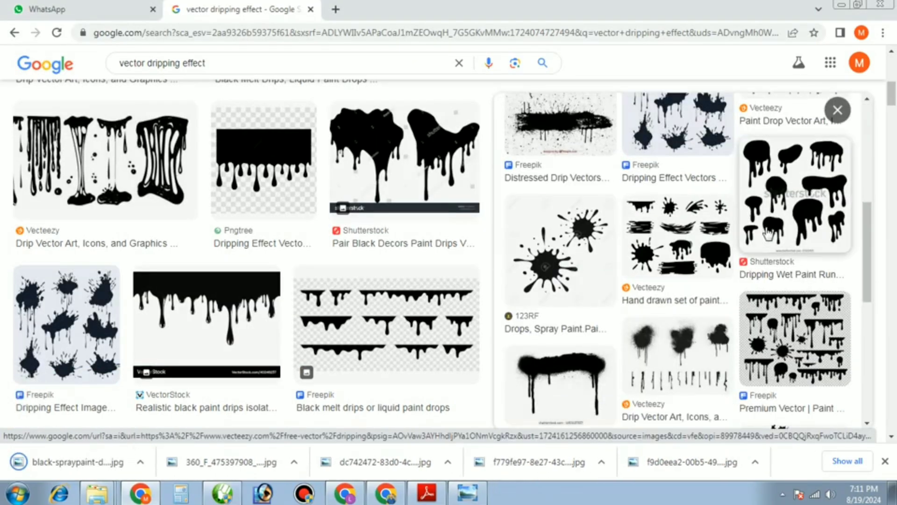
left_click(562, 265)
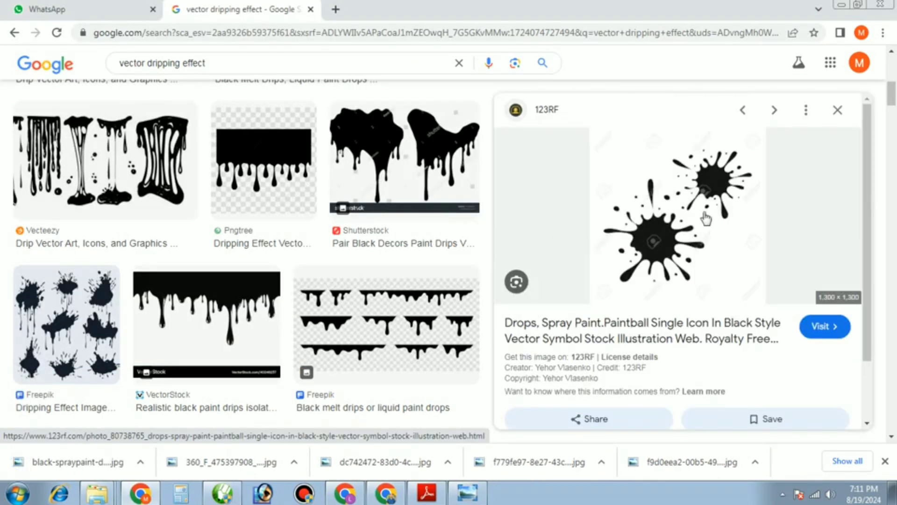
scroll(728, 216, "down", 4)
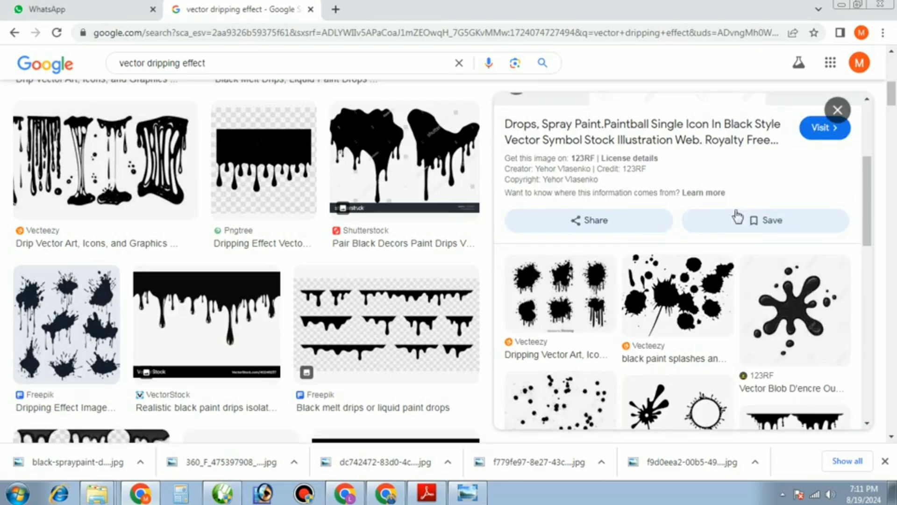
scroll(734, 225, "down", 1)
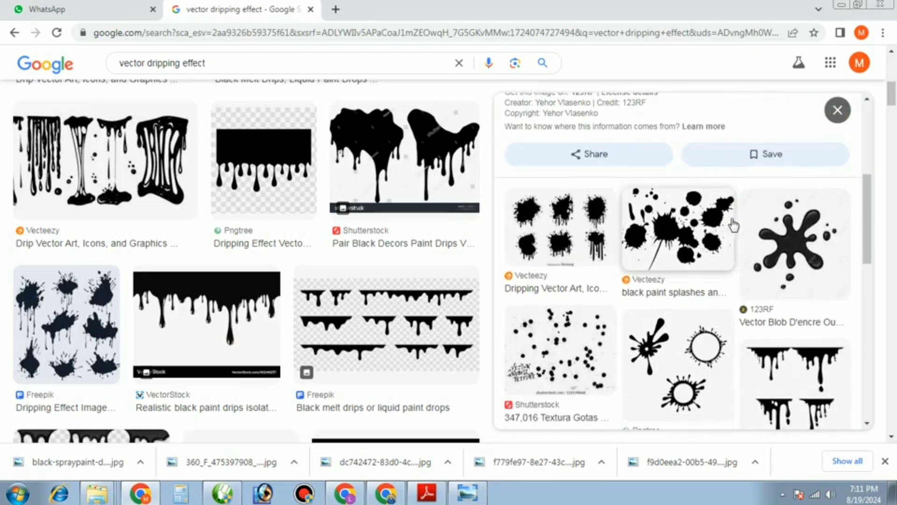
left_click(700, 225)
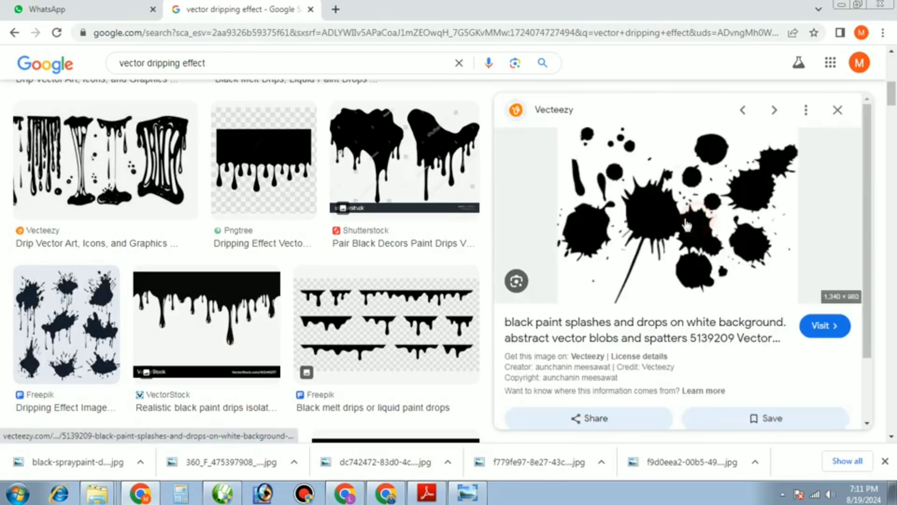
right_click(676, 188)
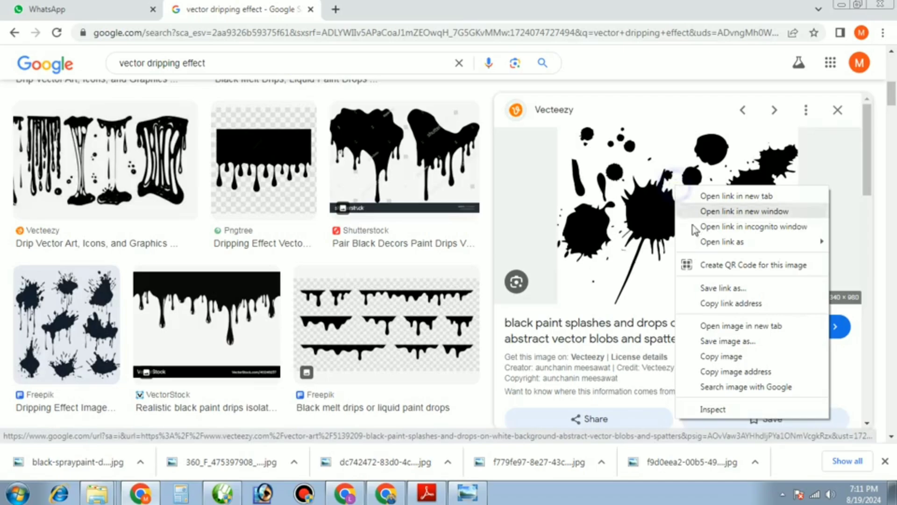
left_click(710, 342)
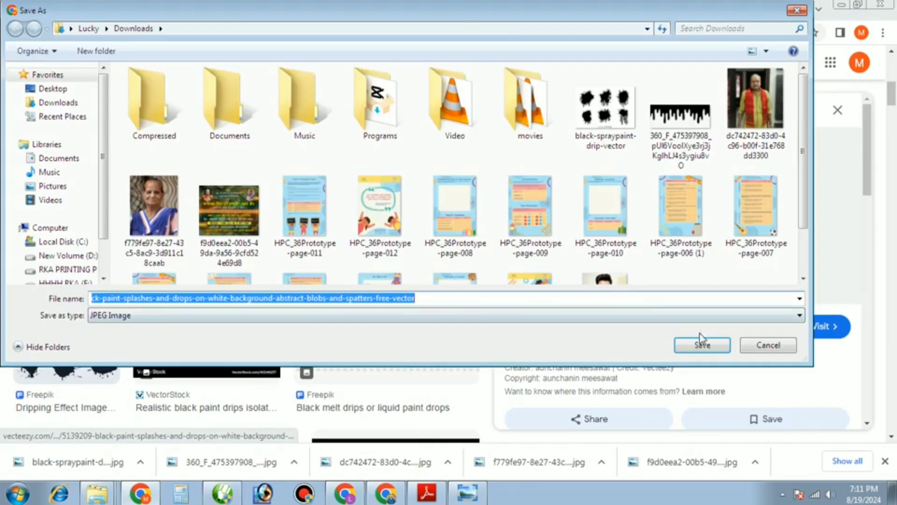
left_click(705, 347)
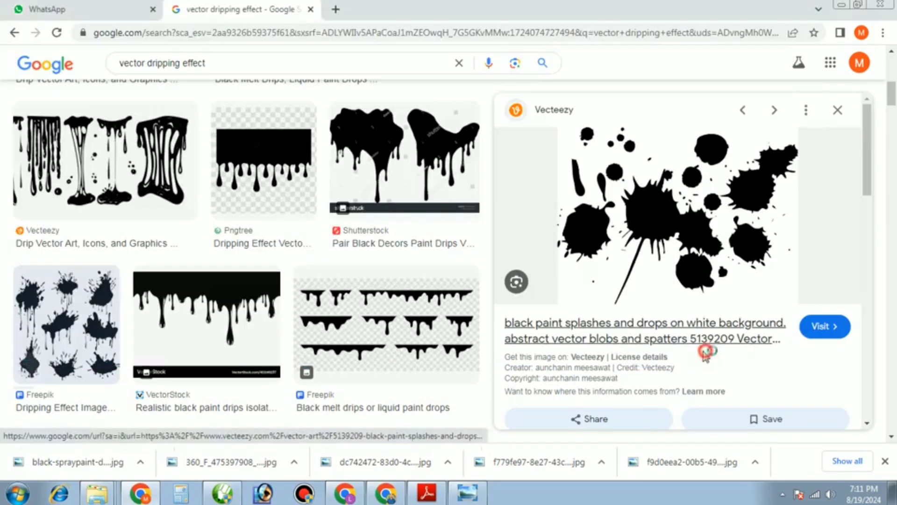
left_click(141, 462)
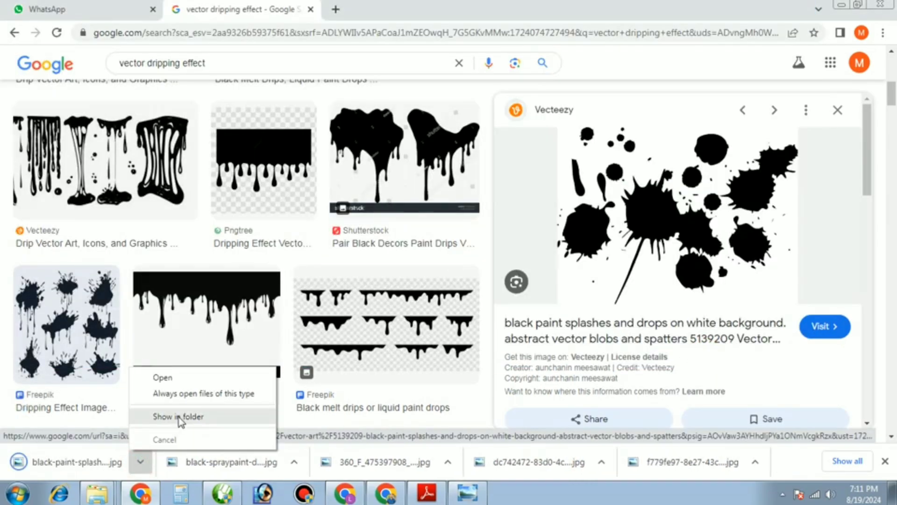
left_click(179, 416)
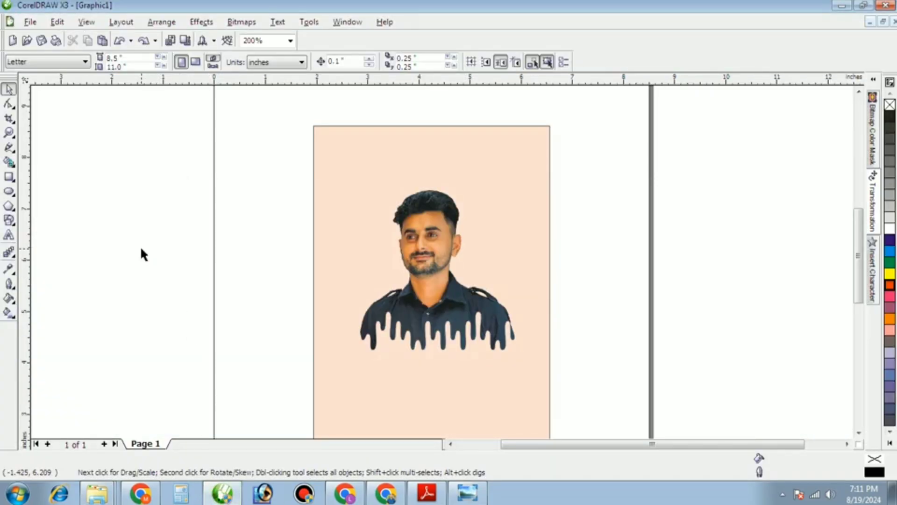
Paste the black paint splash image and move it left of the page.
key("ctrl+v")
scroll(366, 246, "down", 3)
left_click_drag(415, 260, 244, 241)
scroll(318, 251, "up", 1)
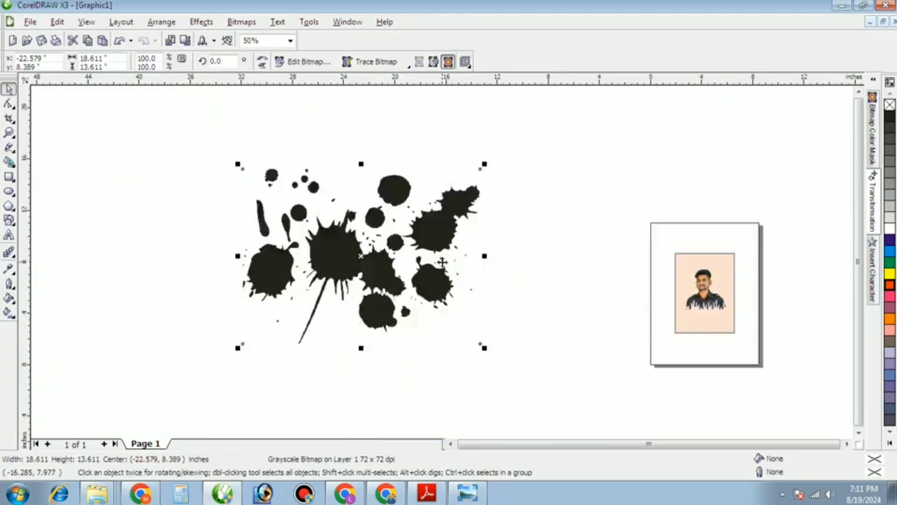
scroll(442, 261, "up", 1)
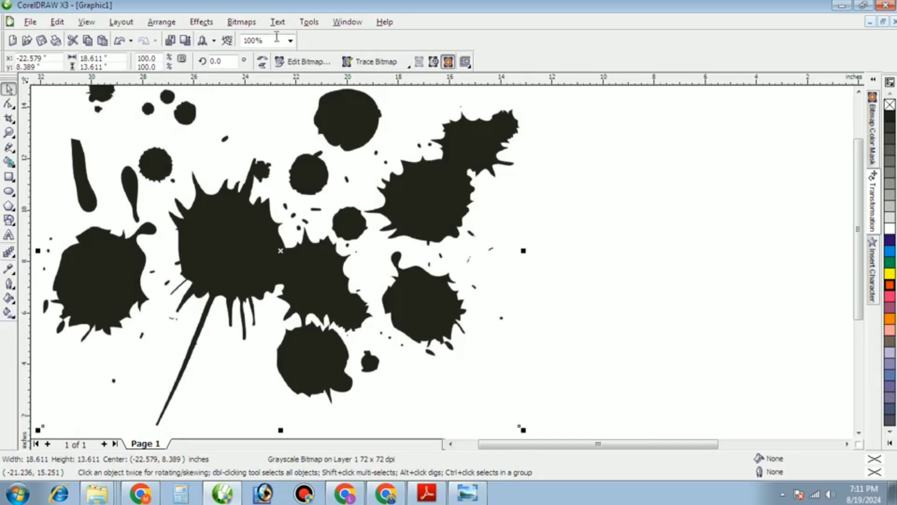
Trace the splash as a High Quality Image into 66 vector objects placed near the page.
left_click(374, 61)
left_click(378, 157)
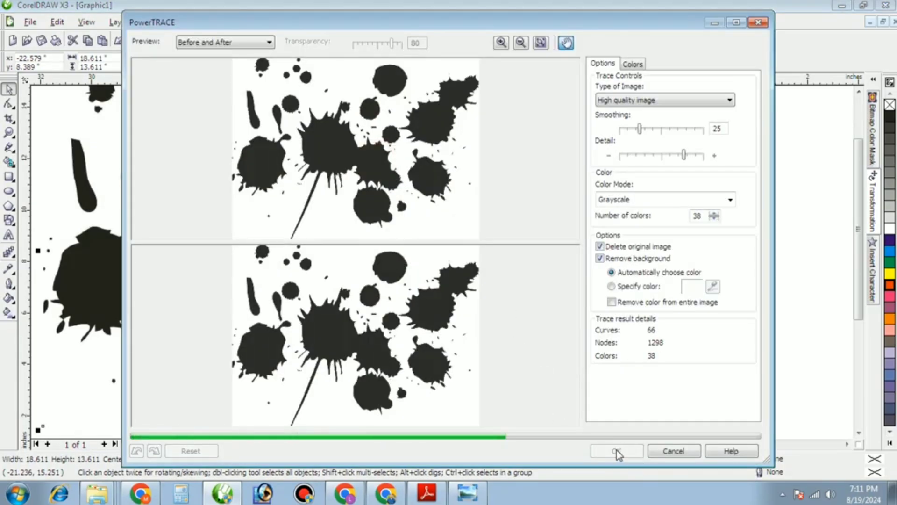
left_click(616, 451)
scroll(388, 244, "down", 2)
left_click_drag(417, 261, 562, 217)
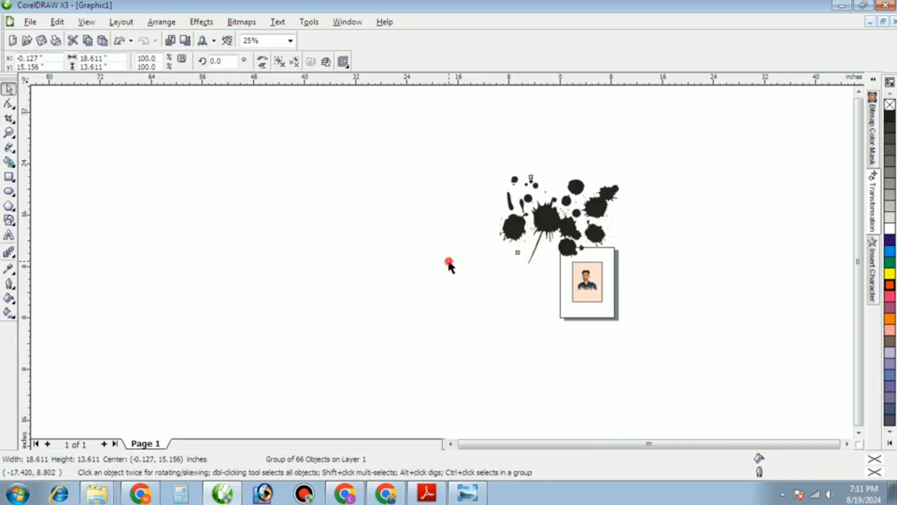
left_click(449, 262)
Shrink the traced ink splatter group and move it up and left over the portrait's head.
left_click_drag(260, 162, 612, 422)
left_click(558, 228)
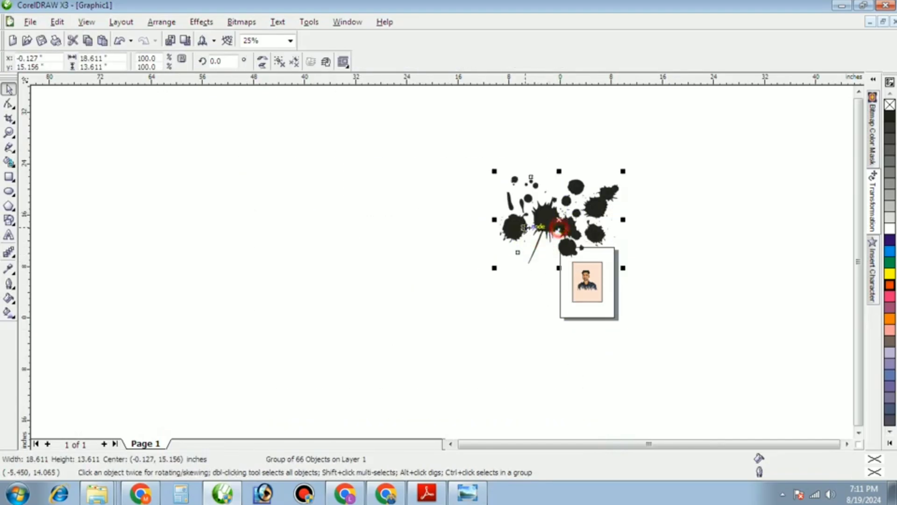
left_click_drag(623, 268, 588, 276)
scroll(588, 276, "up", 3)
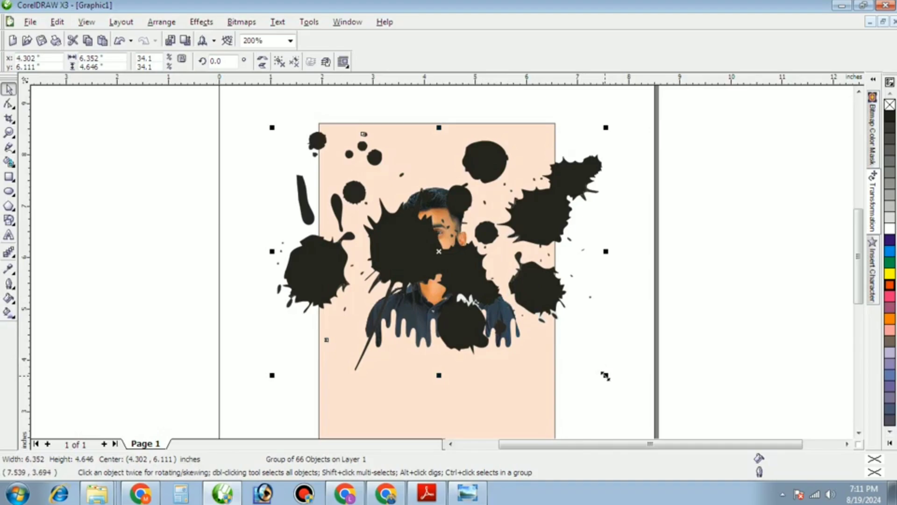
left_click_drag(605, 376, 501, 297)
left_click_drag(448, 260, 437, 241)
Bring the photo and dripping shirt in front of the splatter with Shift+PgUp.
left_click(457, 342, "shift")
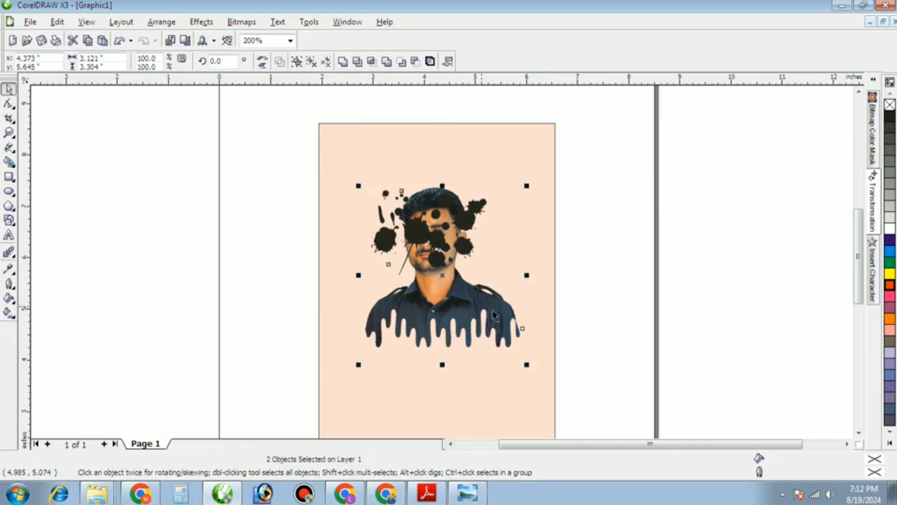
left_click(635, 345)
left_click(494, 350)
left_click(450, 293, "shift")
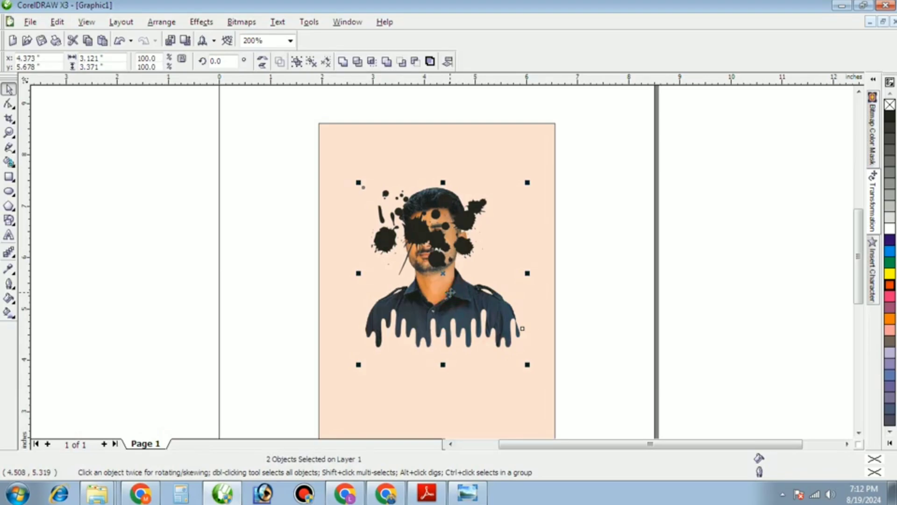
key("shift+Page_Up")
Group the photo with the dripping shirt and move the portrait down and right.
left_click(268, 261)
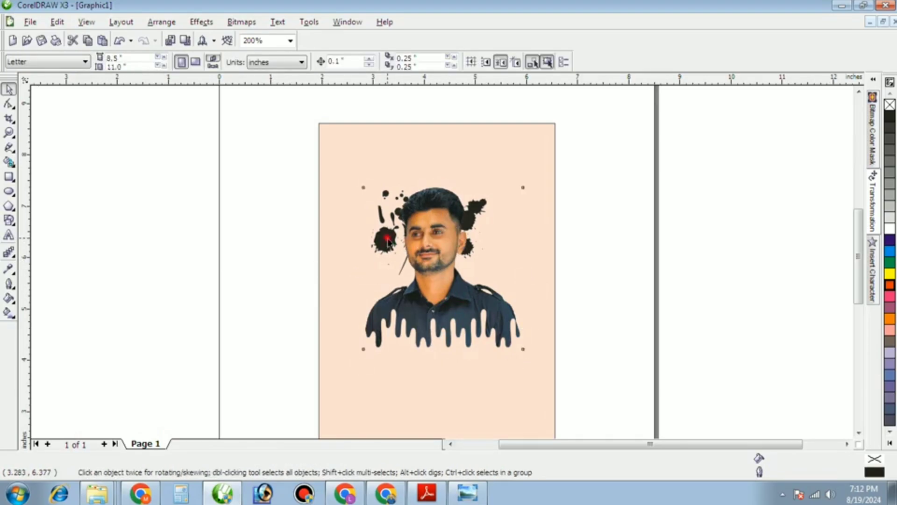
left_click(391, 266)
left_click(280, 244)
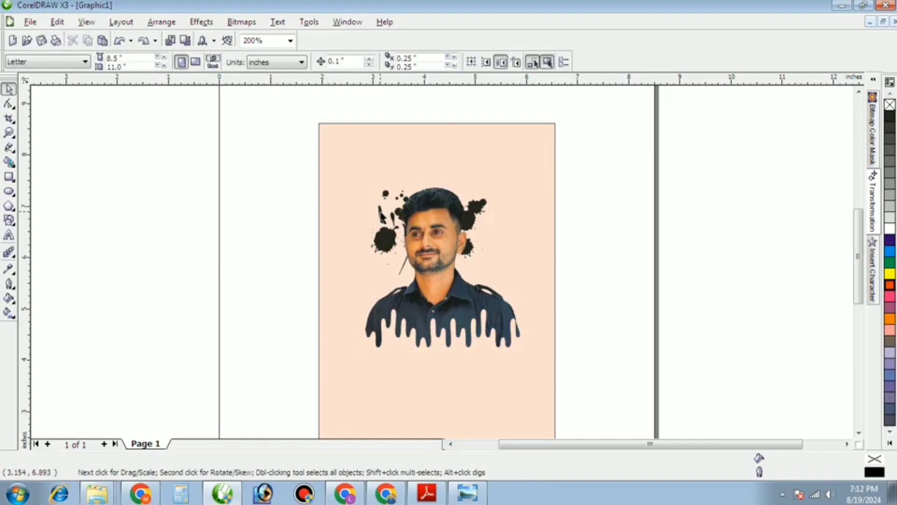
left_click(382, 215)
left_click(286, 227)
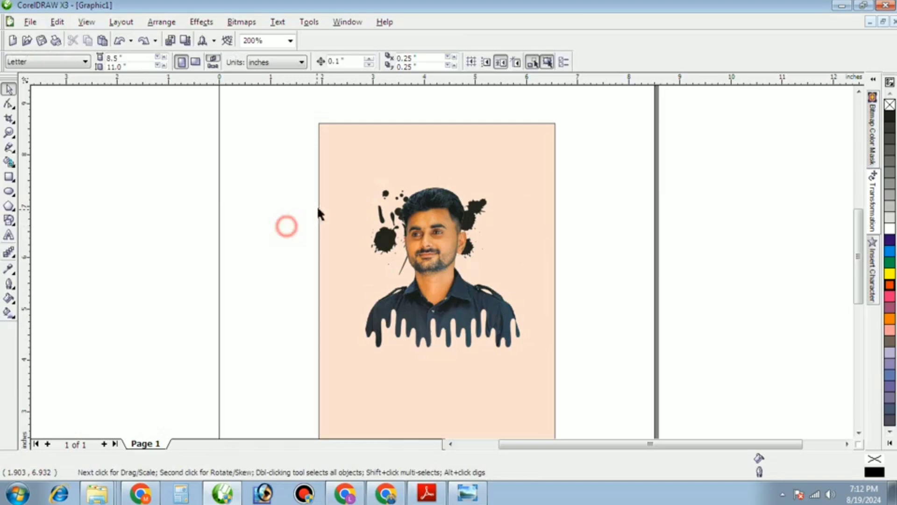
left_click(376, 250)
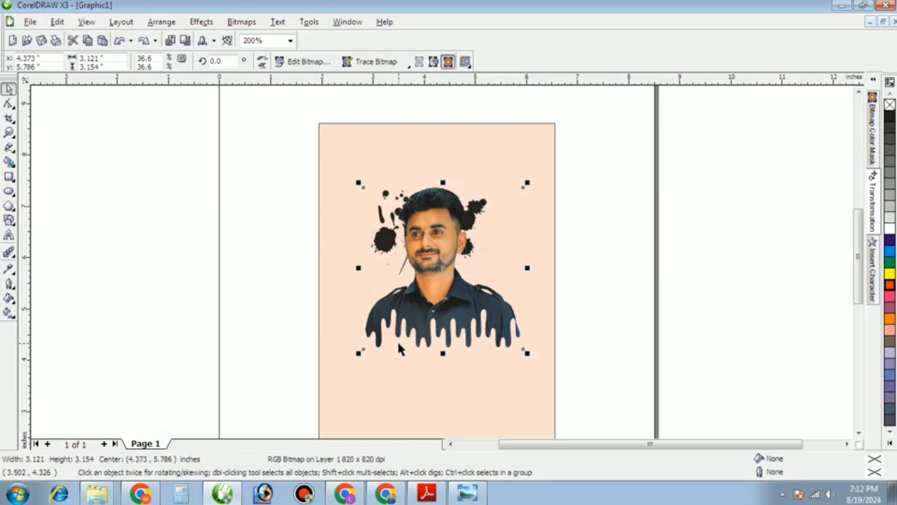
left_click(399, 342, "shift")
key("ctrl+g")
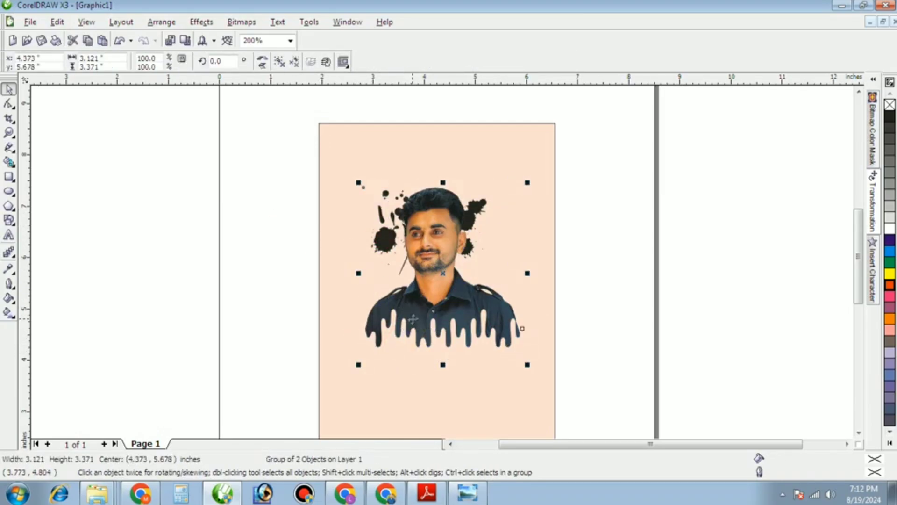
left_click_drag(412, 316, 446, 341)
Enlarge the ink splatter so it surrounds the head, then select portrait and splatter together.
left_click(376, 241)
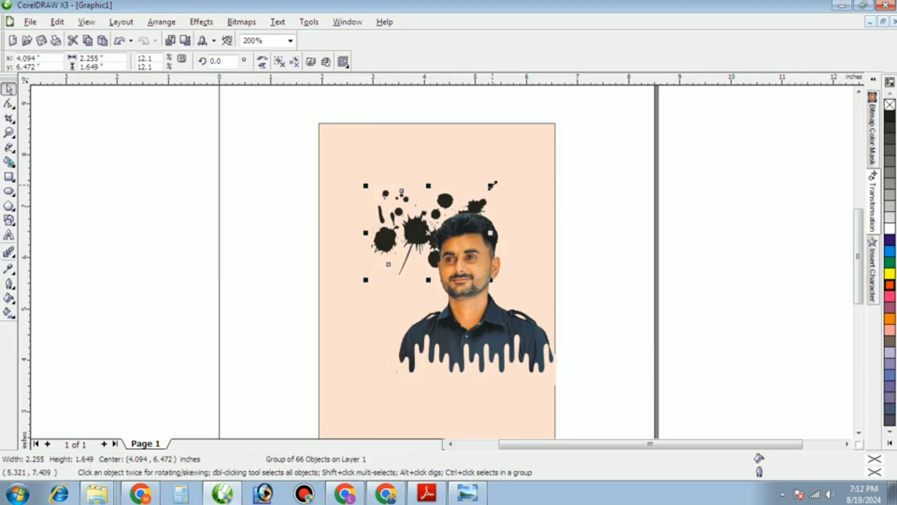
left_click_drag(492, 185, 549, 161)
left_click_drag(399, 204, 459, 258)
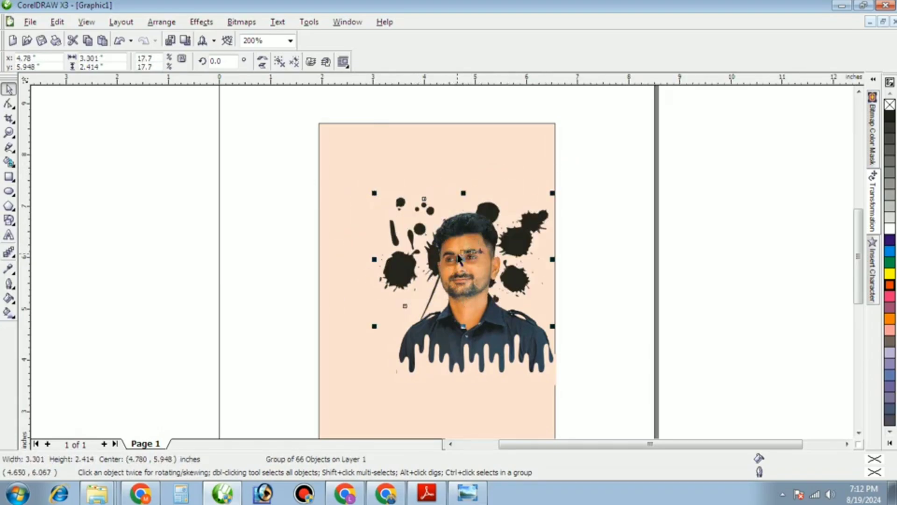
left_click(399, 272)
left_click_drag(603, 402, 299, 146)
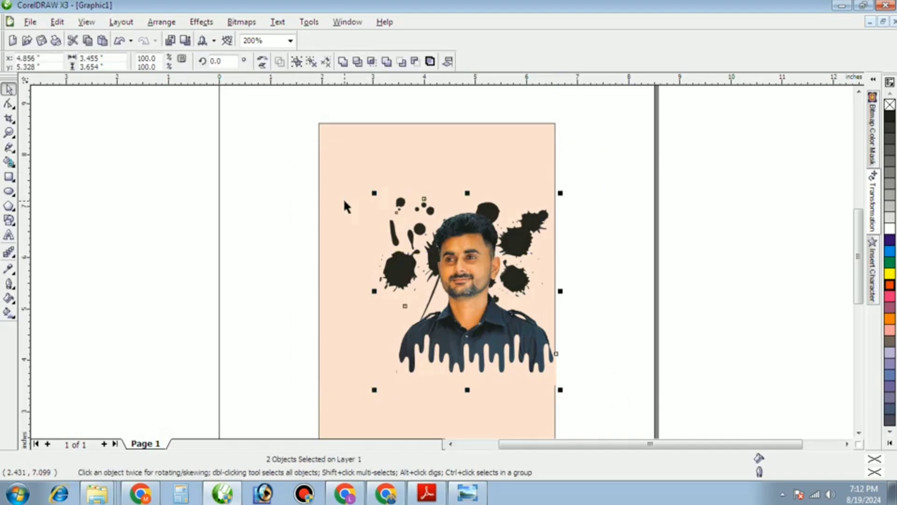
Ungroup the combined portrait and splatter group.
left_click(215, 246)
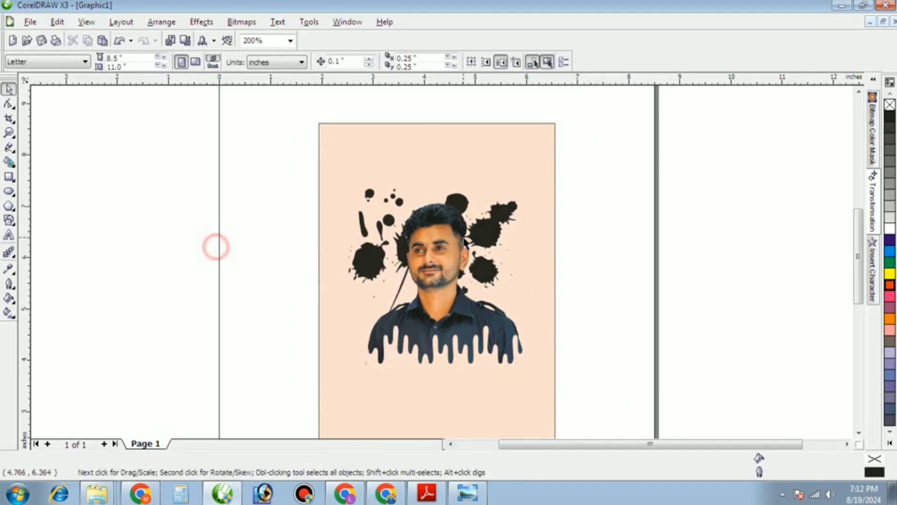
left_click(523, 208)
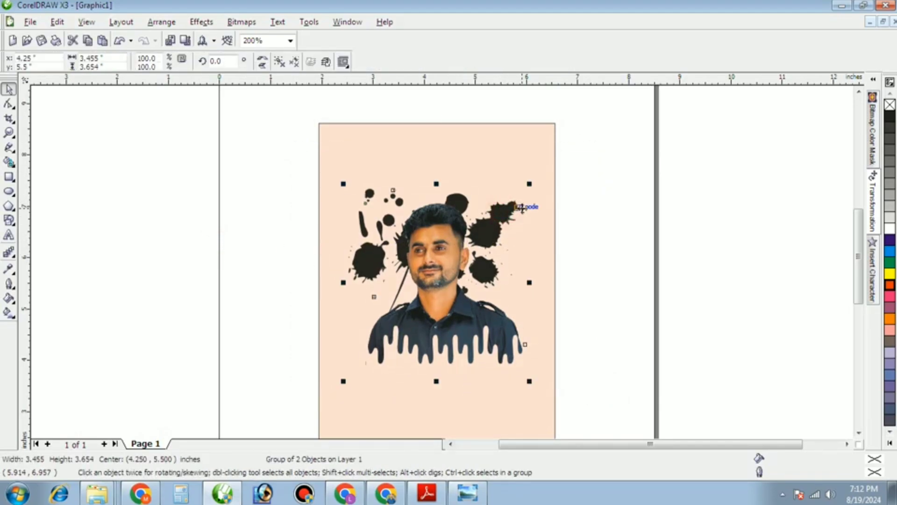
left_click(280, 64)
left_click(288, 193)
left_click_drag(366, 255, 348, 214)
key("ctrl+z")
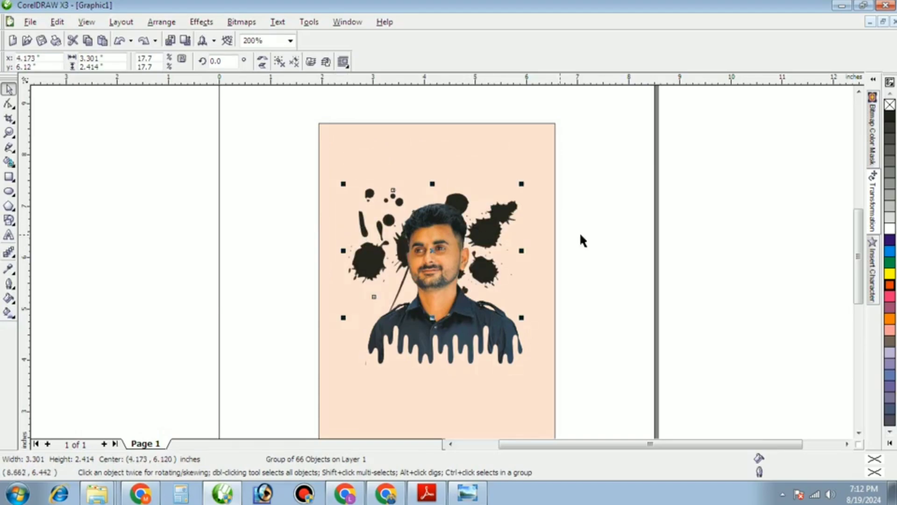
Fill the ink splatter with orange-red from the colour palette.
left_click(890, 286)
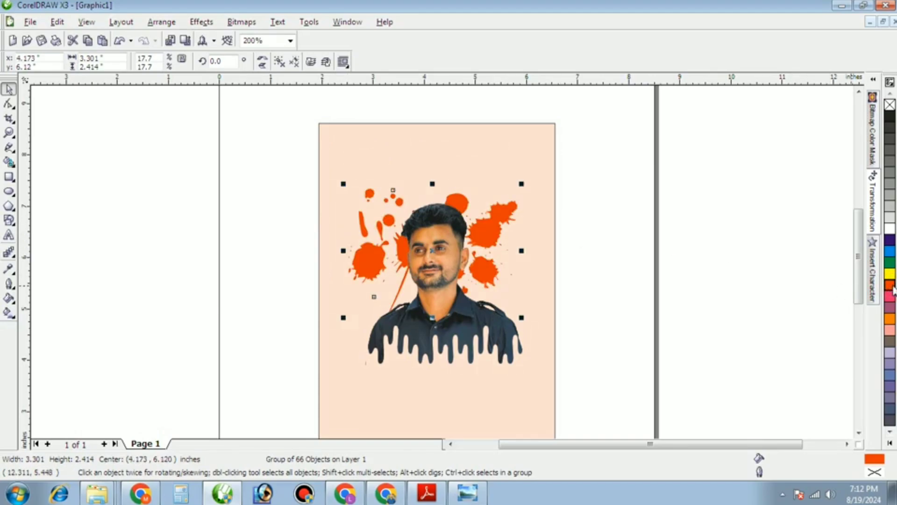
left_click(892, 120)
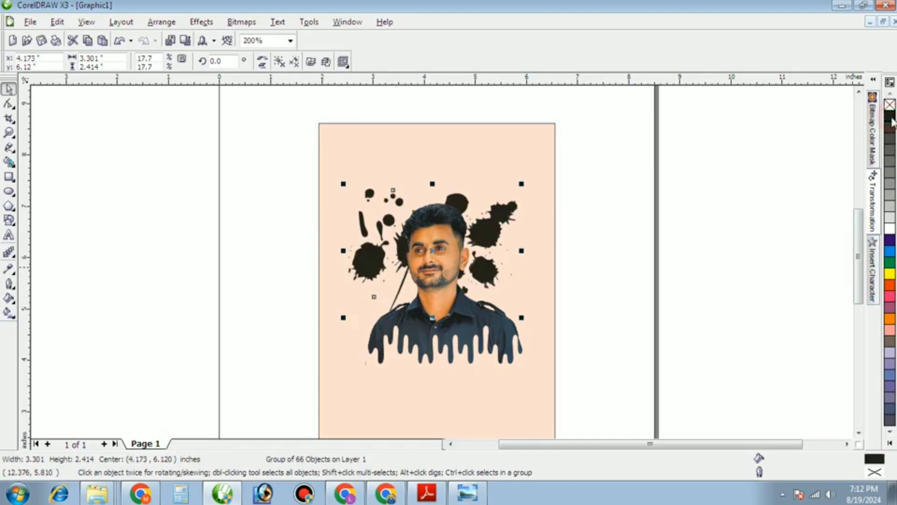
left_click(889, 285)
left_click(750, 284)
Enlarge the orange splatter from its corner and move it up behind the head.
scroll(441, 259, "up", 1)
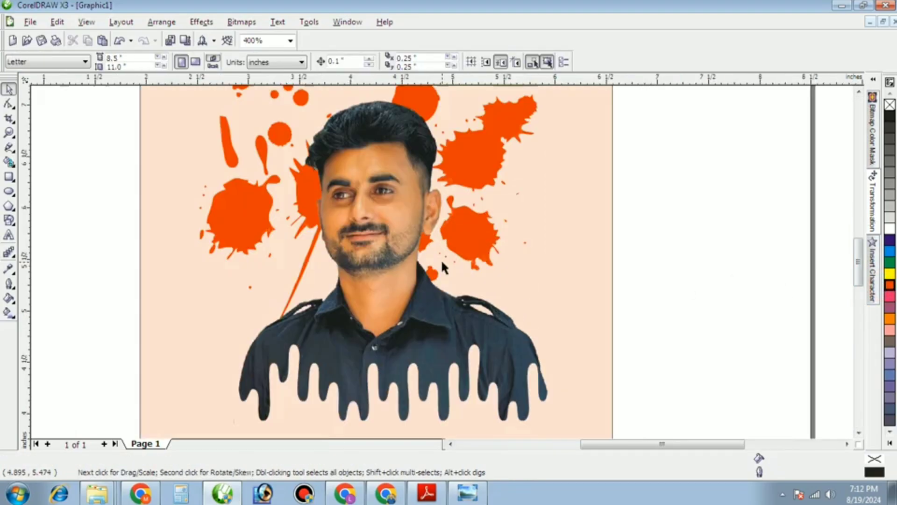
left_click(484, 248)
scroll(430, 265, "down", 1)
left_click(224, 236)
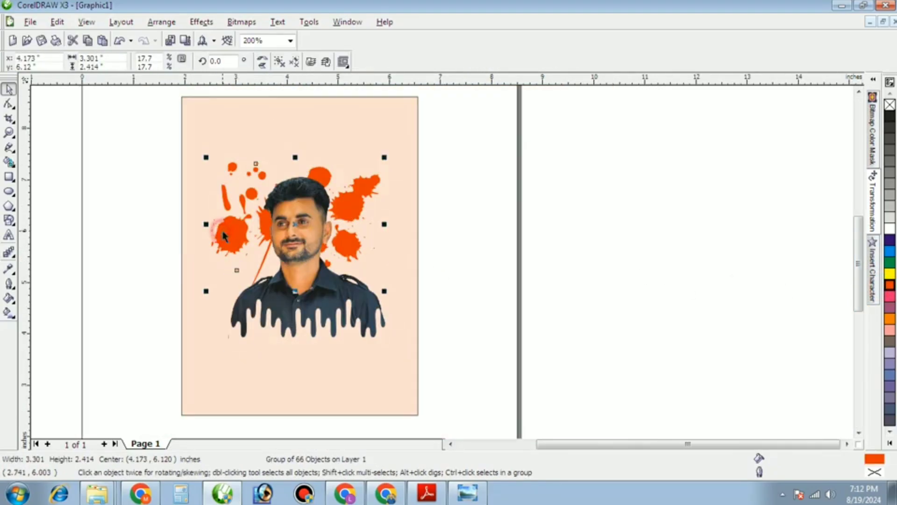
left_click_drag(381, 290, 402, 304)
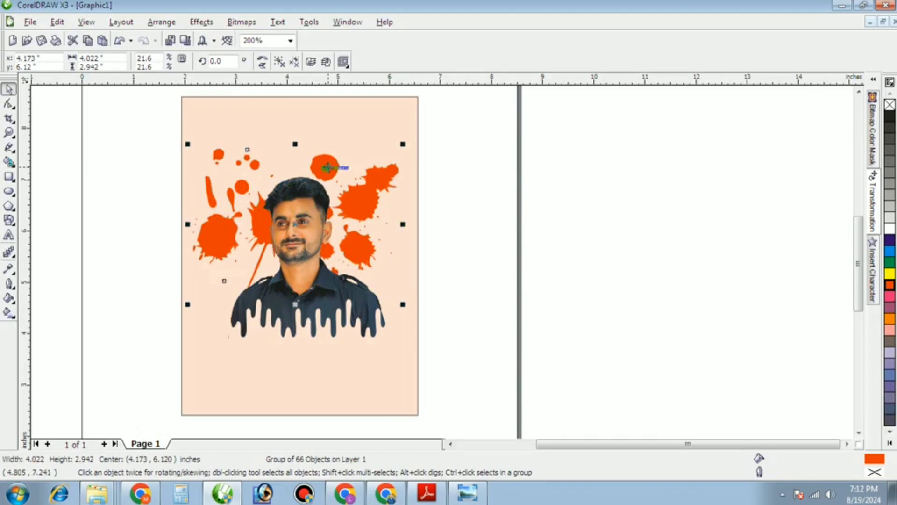
mouse_move(327, 167)
left_mouse_down()
mouse_move(341, 136)
mouse_move(324, 138)
mouse_move(314, 156)
left_mouse_up()
Delete a stray blob on the left and the round blob above the head.
left_click(136, 262)
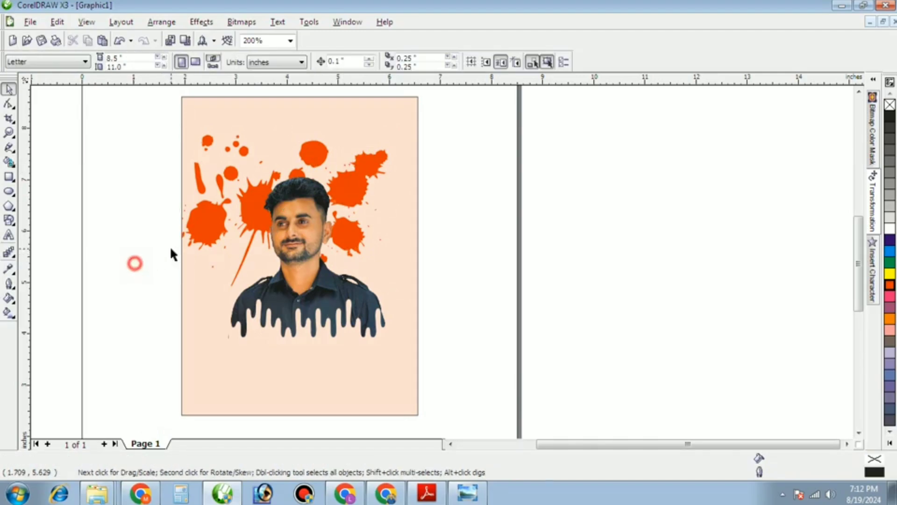
left_click(209, 225, "ctrl")
key("Delete")
left_click(104, 265)
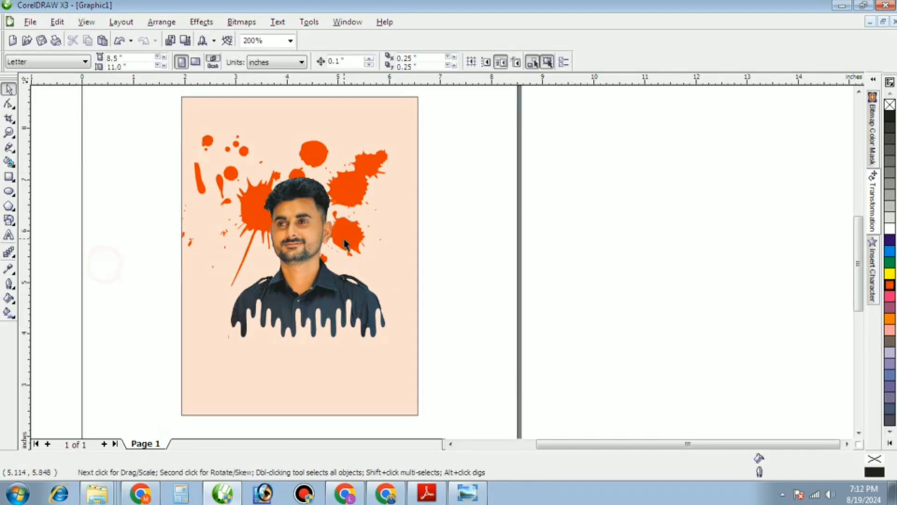
left_click(357, 177)
left_click(312, 157, "ctrl")
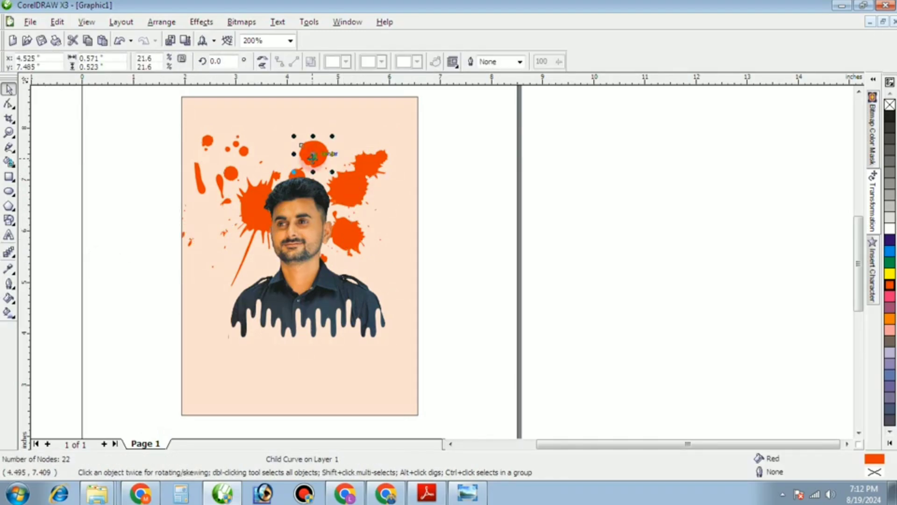
key("Delete")
left_click(80, 216)
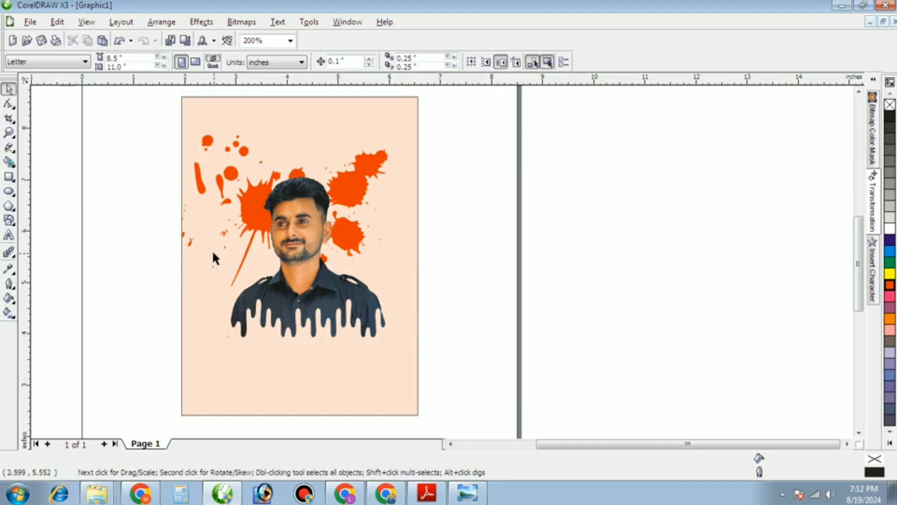
Mirror the splatter horizontally and vertically, then position it behind the head.
left_click(218, 176)
left_click_drag(218, 176, 209, 204)
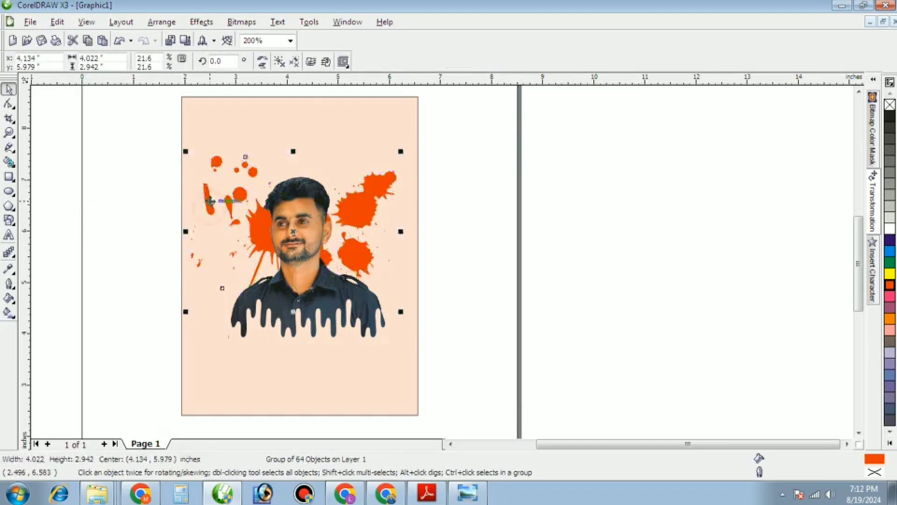
left_click(267, 60)
left_click(261, 66)
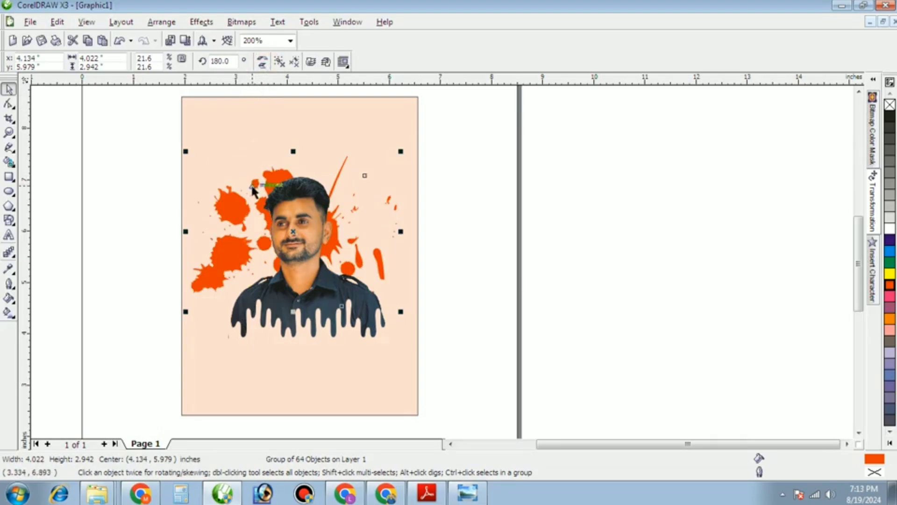
left_click_drag(292, 233, 306, 223)
Select the page background rectangle.
left_click(136, 262)
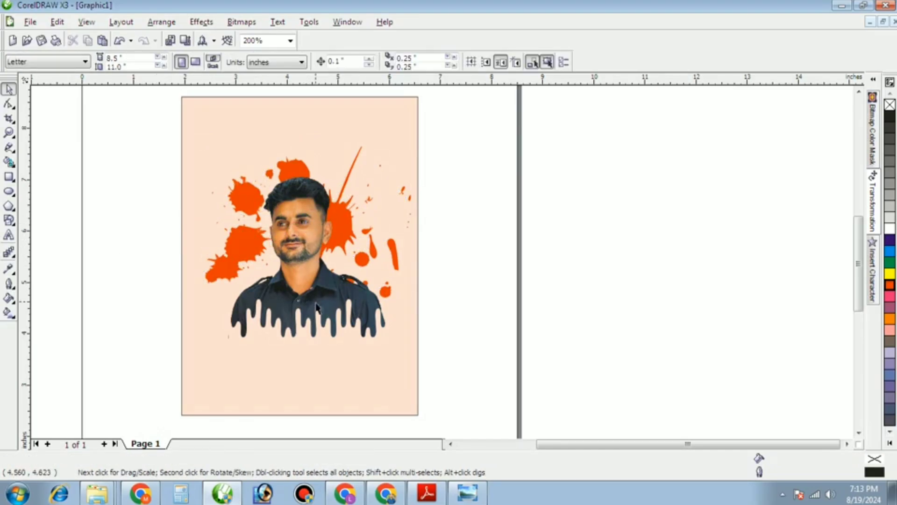
scroll(449, 280, "down", 2)
scroll(439, 261, "up", 2)
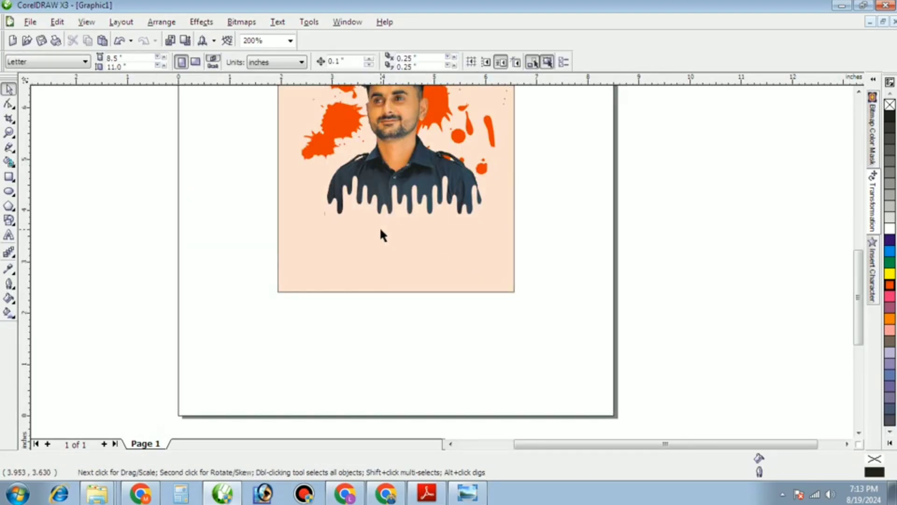
scroll(381, 229, "down", 1)
scroll(326, 208, "up", 1)
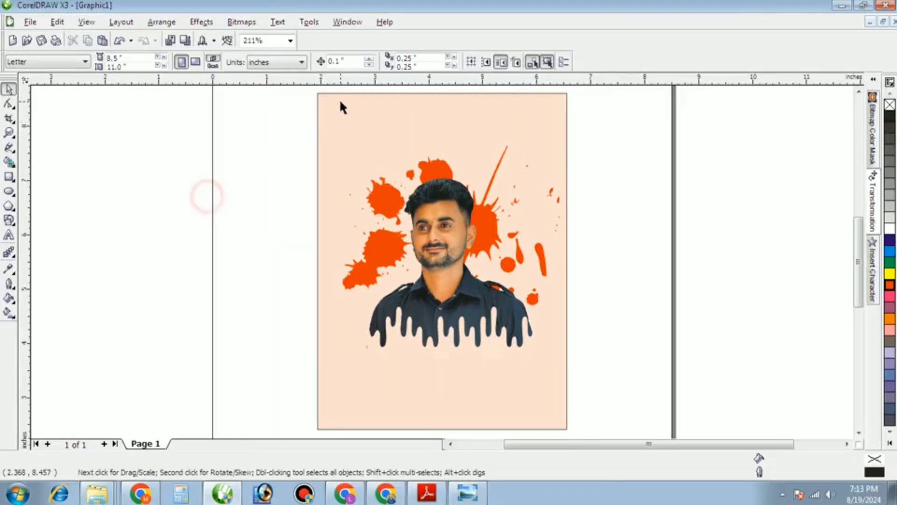
left_click(340, 125)
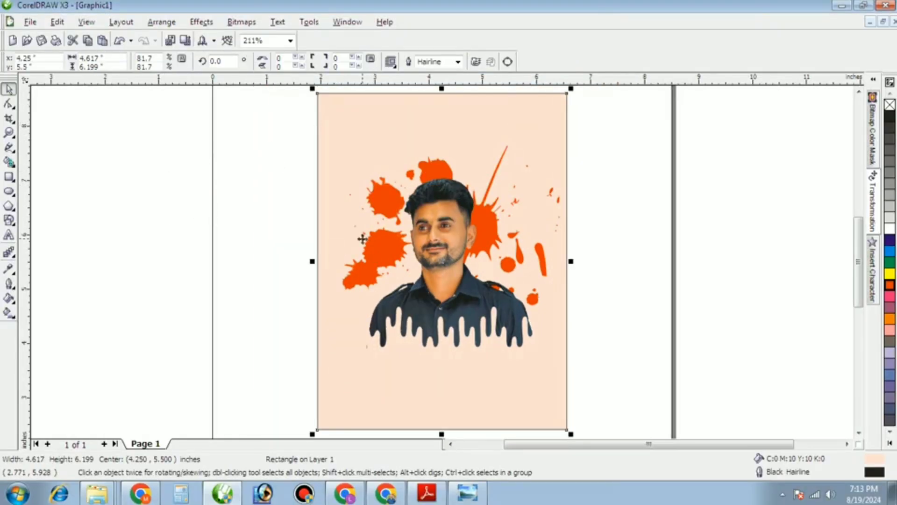
Colour the background and drip band yellow and preview the design full screen.
left_click(890, 273)
left_click(472, 352, "ctrl")
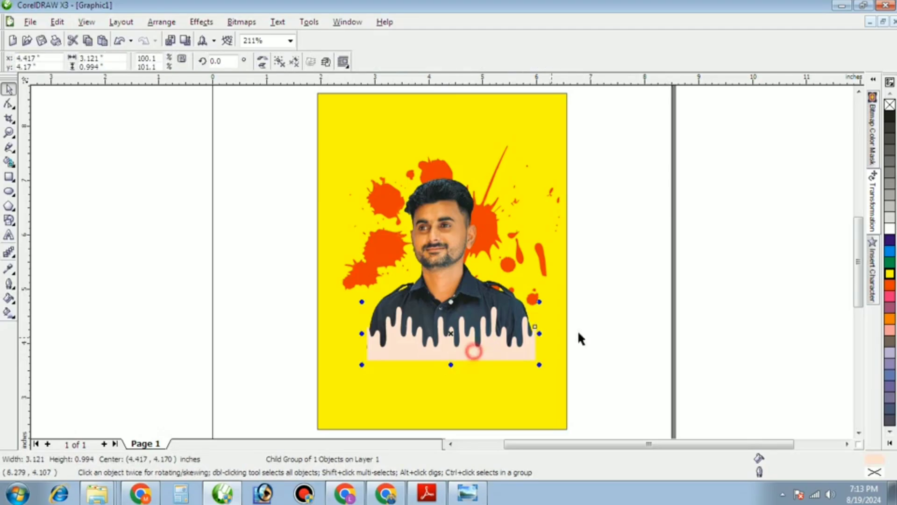
left_click(890, 274)
left_click(785, 295)
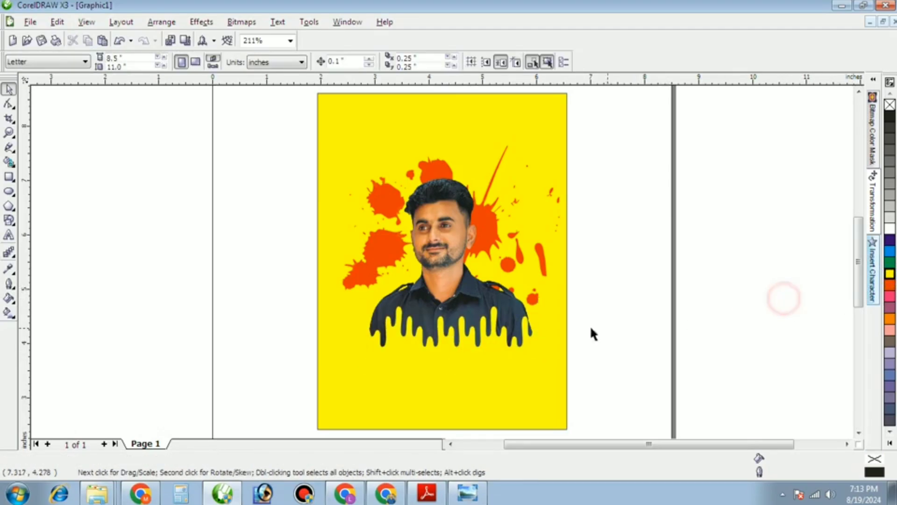
scroll(474, 259, "up", 2)
scroll(444, 267, "down", 1)
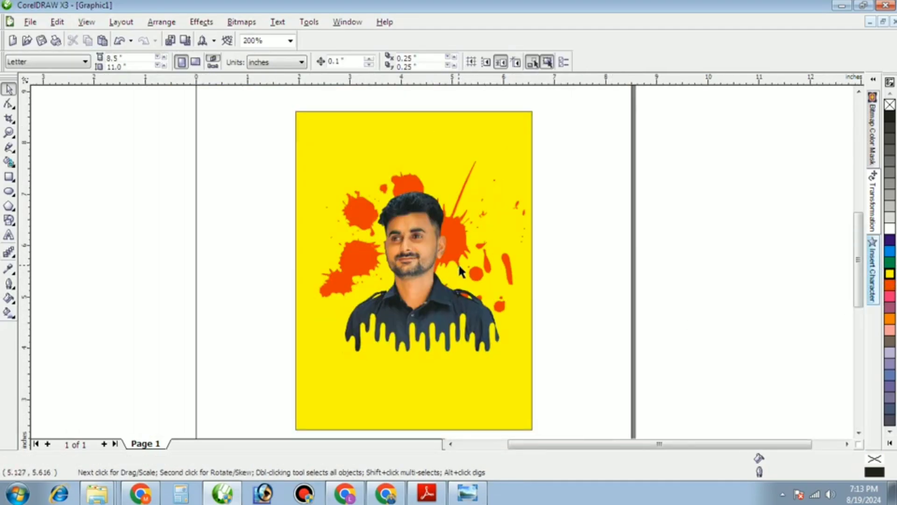
key("F4")
key("F9")
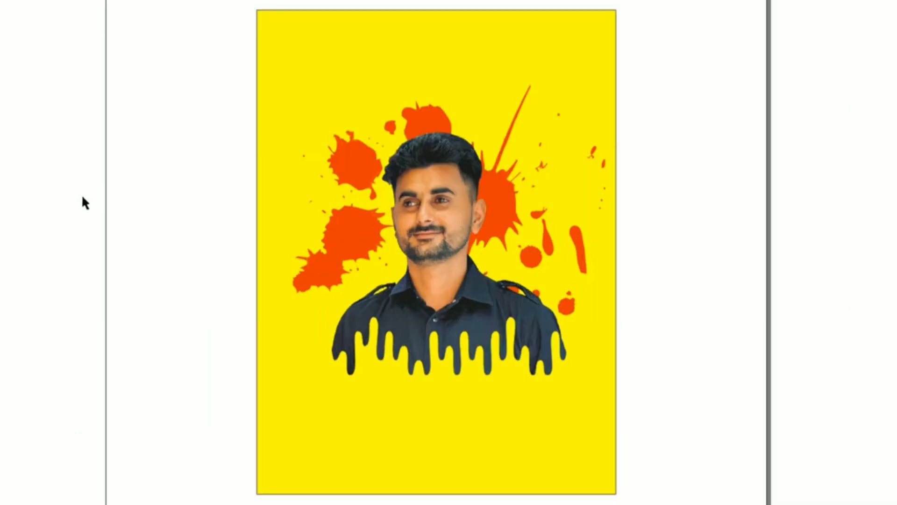
left_click(175, 228)
Change the background and matching drip band to blue.
left_click(346, 122)
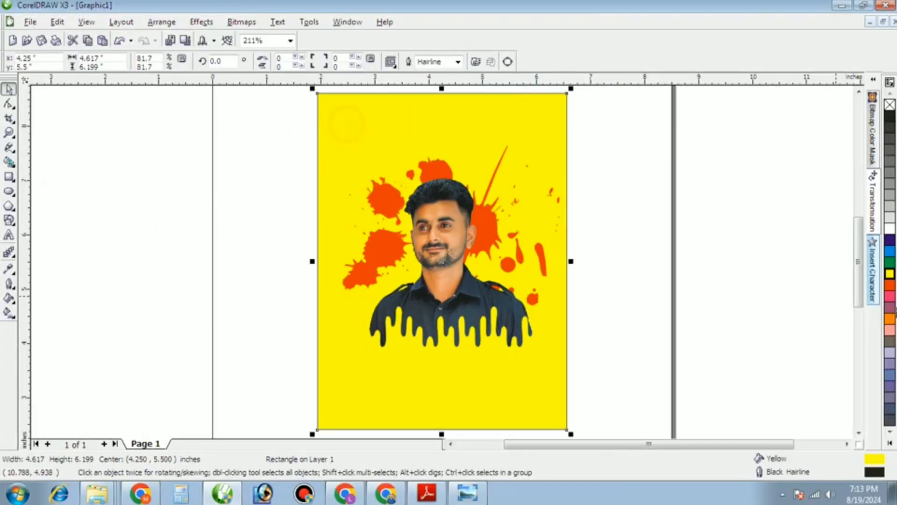
left_click(890, 251)
left_click(781, 260)
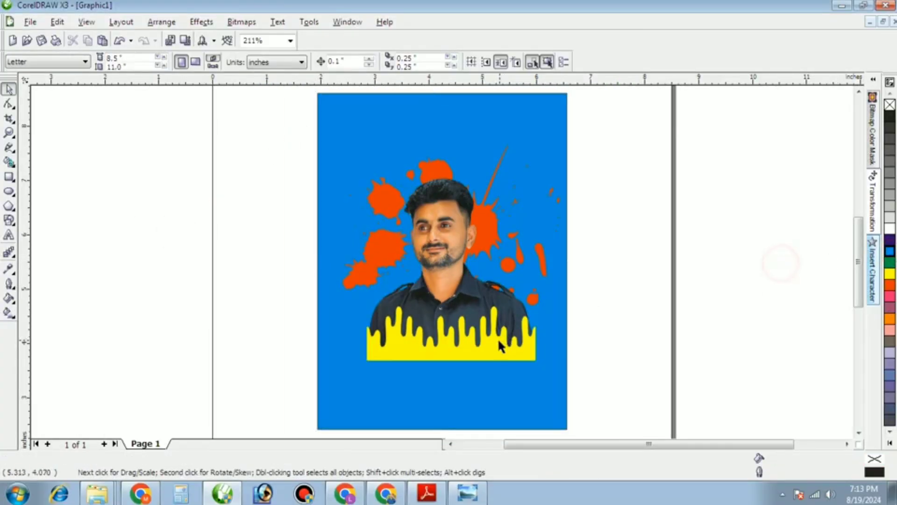
left_click(496, 345, "ctrl")
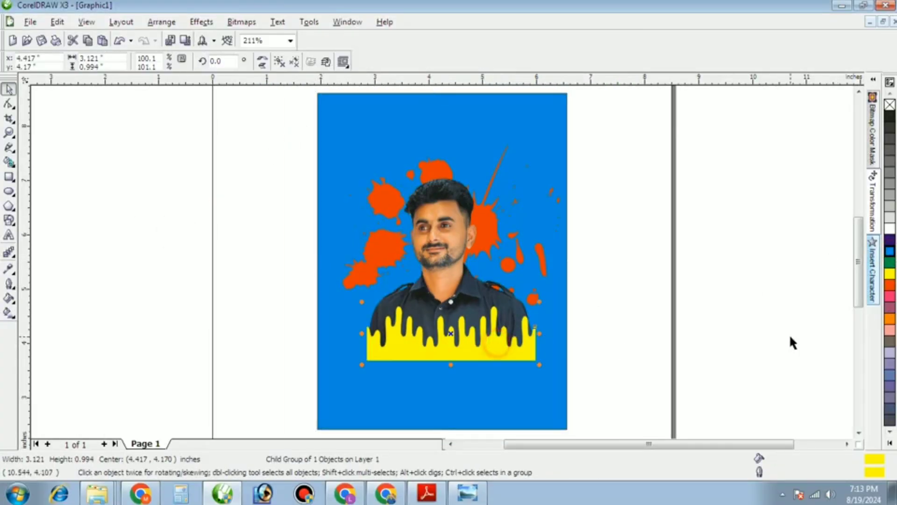
left_click(890, 251)
left_click(734, 275)
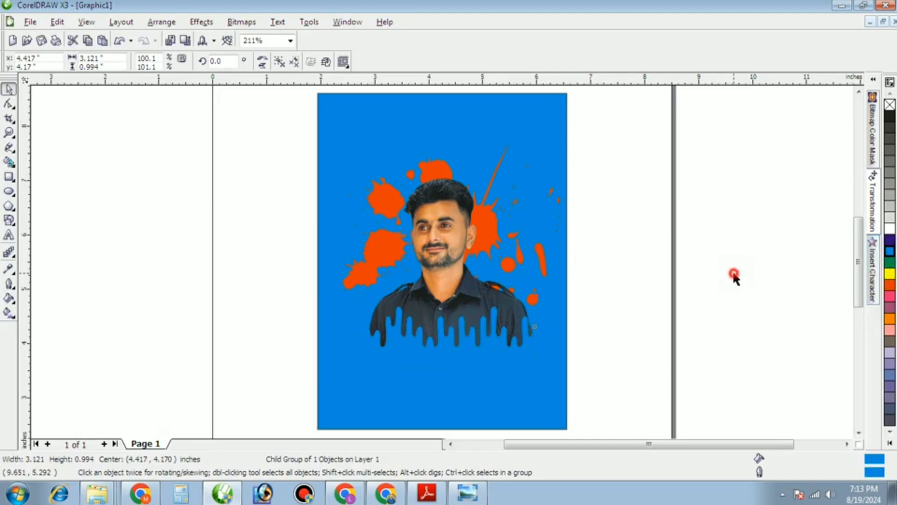
Switch the background and drip band to pink, then preview with F4 and F9.
left_click(556, 178)
left_click(890, 331)
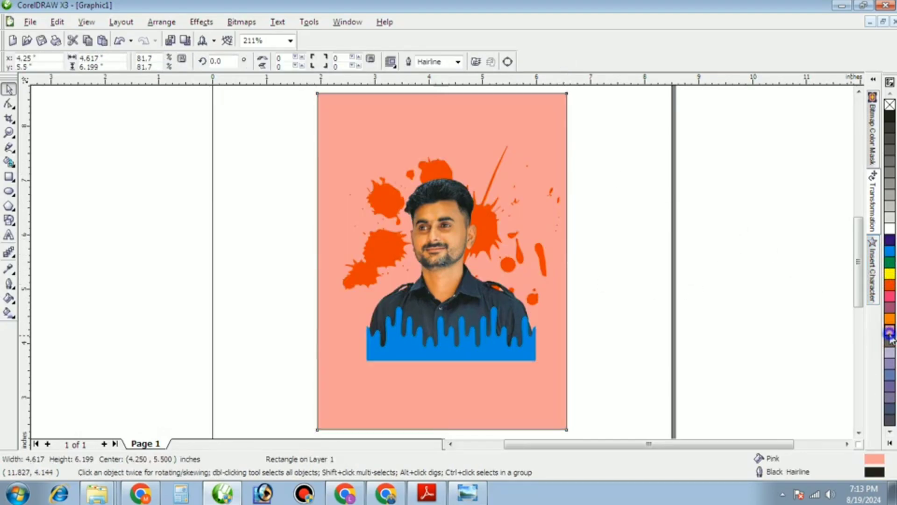
left_click(757, 337)
left_click(514, 357, "ctrl")
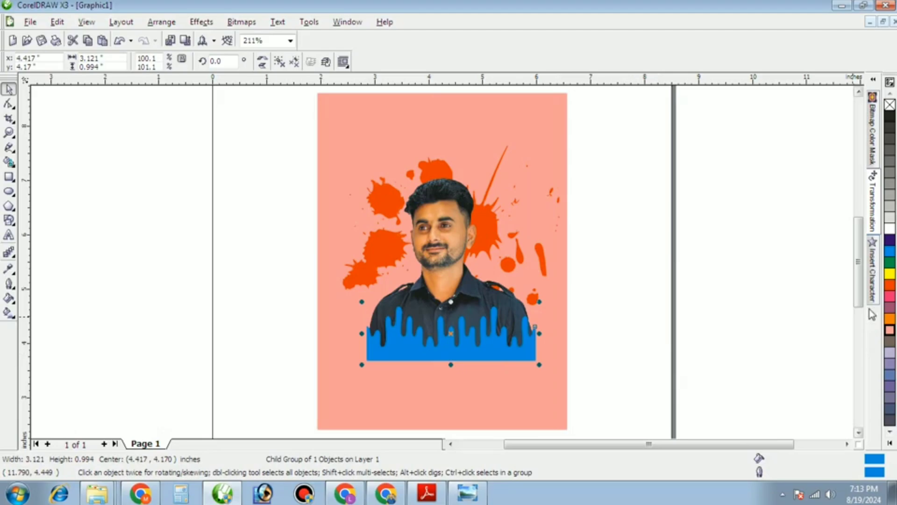
left_click(888, 333)
left_click(727, 308)
scroll(444, 267, "up", 2)
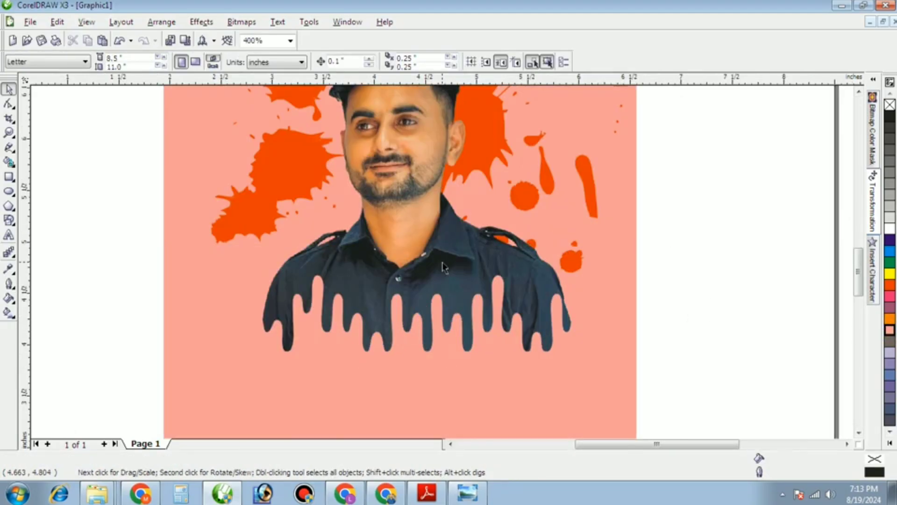
scroll(441, 263, "down", 1)
scroll(442, 263, "up", 1)
scroll(440, 258, "down", 1)
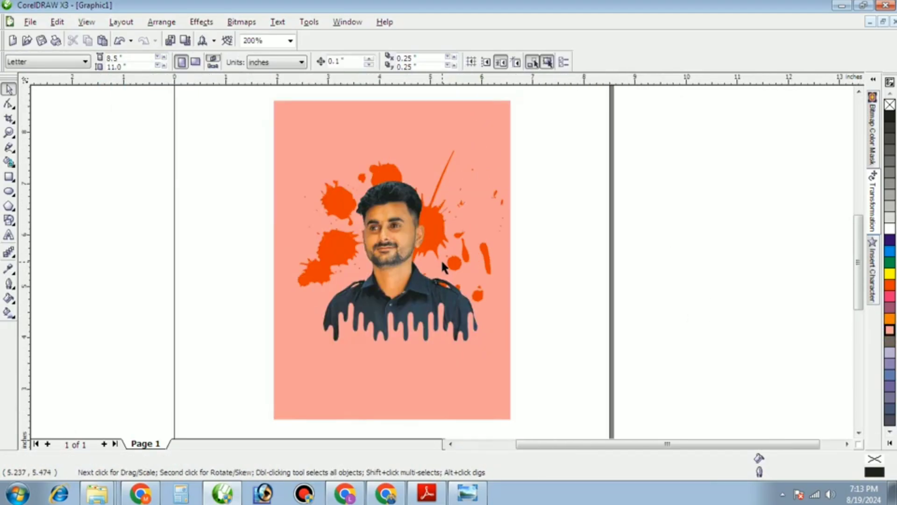
key("F4")
key("F9")
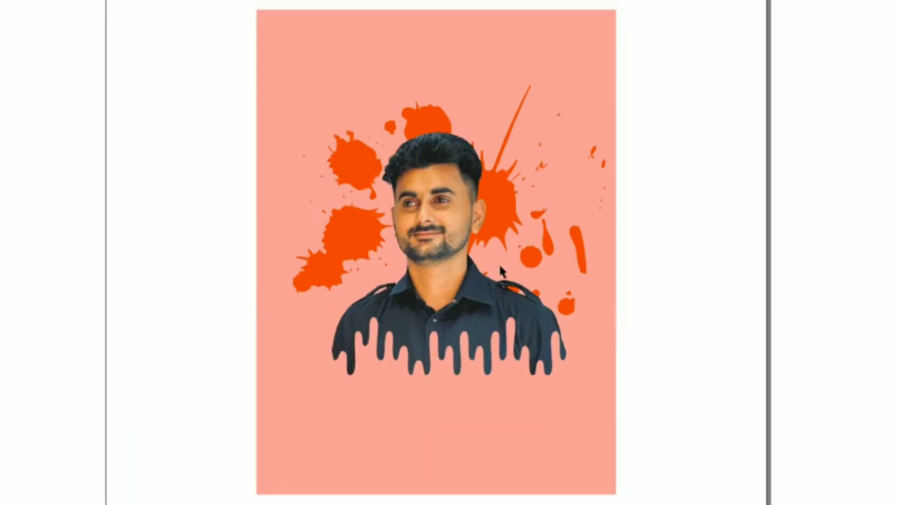
Fill the page background and the drip band under the shirt with yellow.
left_click(107, 235)
left_click(889, 274)
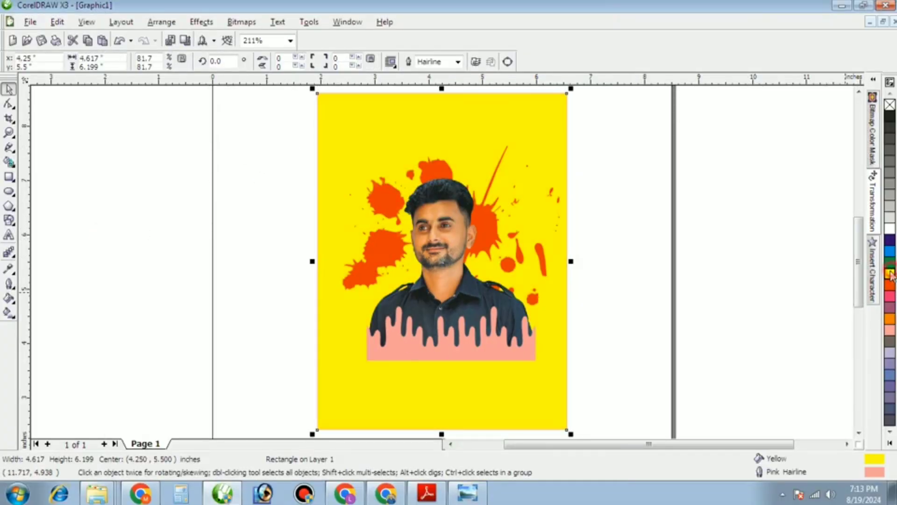
left_click(746, 290)
left_click(461, 354, "ctrl")
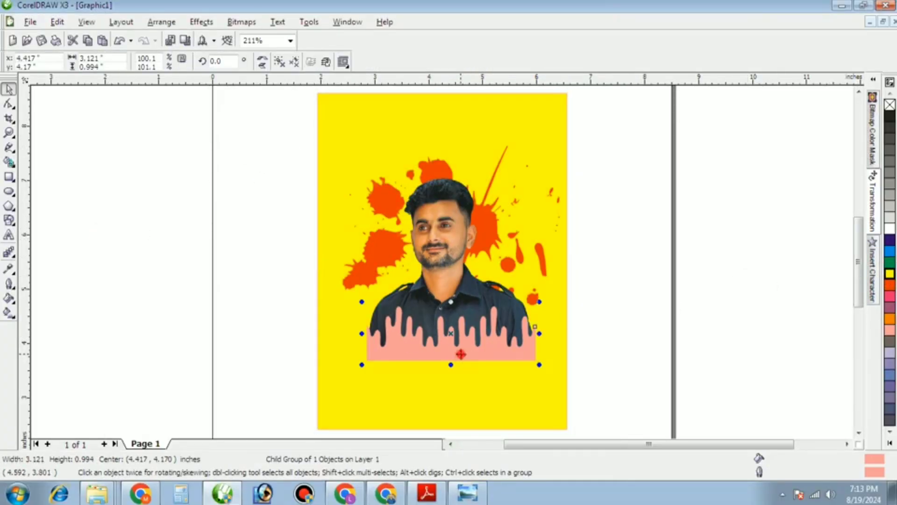
left_click(890, 274)
left_click(717, 318)
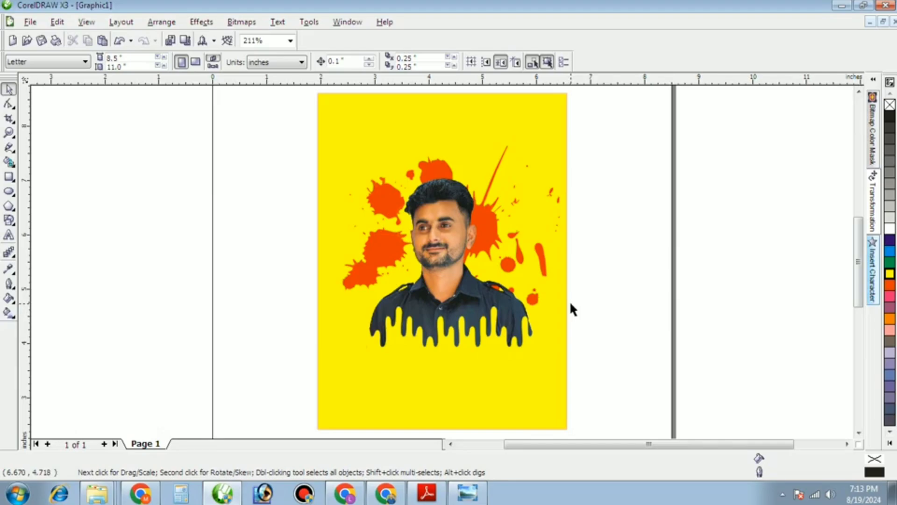
Stretch the drip band taller up into the shirt and preview the finished design.
scroll(472, 309, "up", 2)
left_click(464, 304, "ctrl")
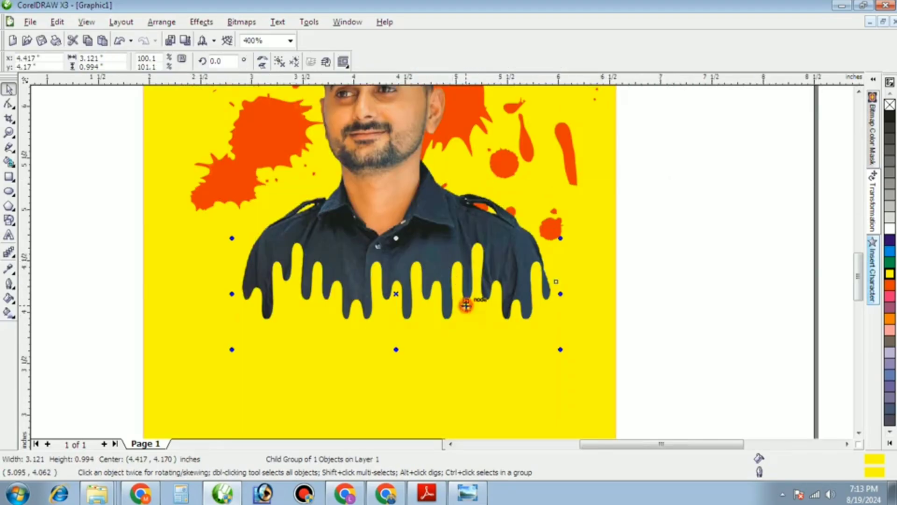
left_click_drag(403, 245, 403, 230)
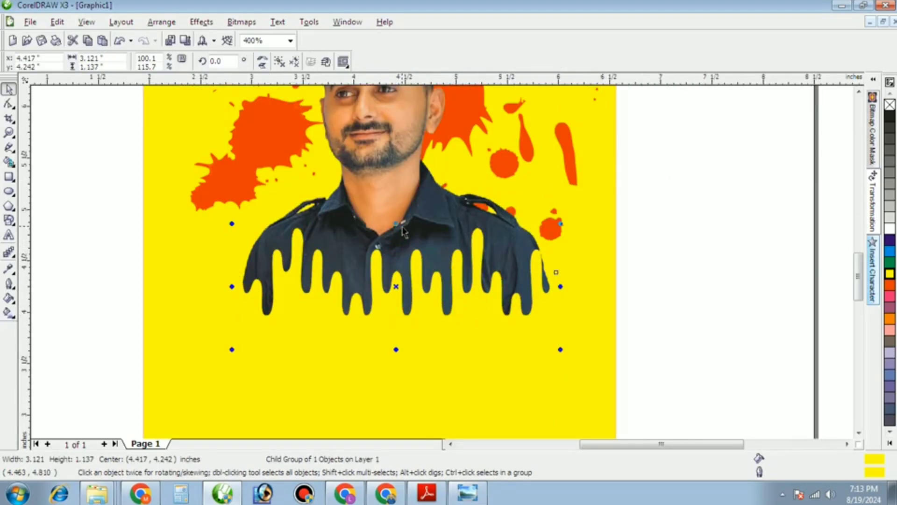
key("F3")
left_click(132, 224)
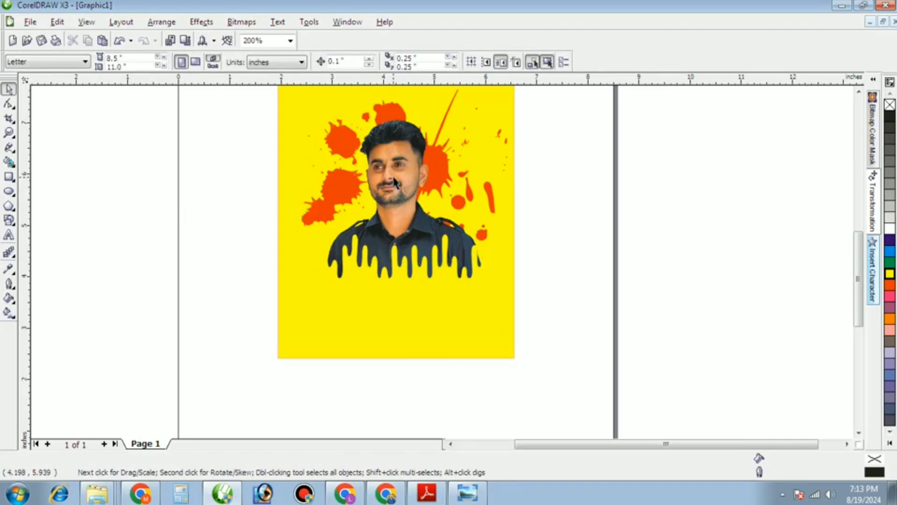
key("F4")
key("F9")
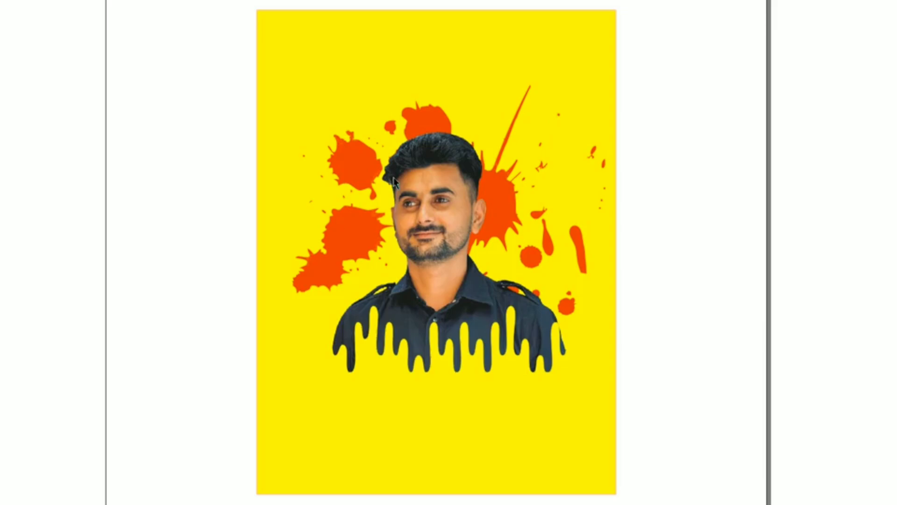